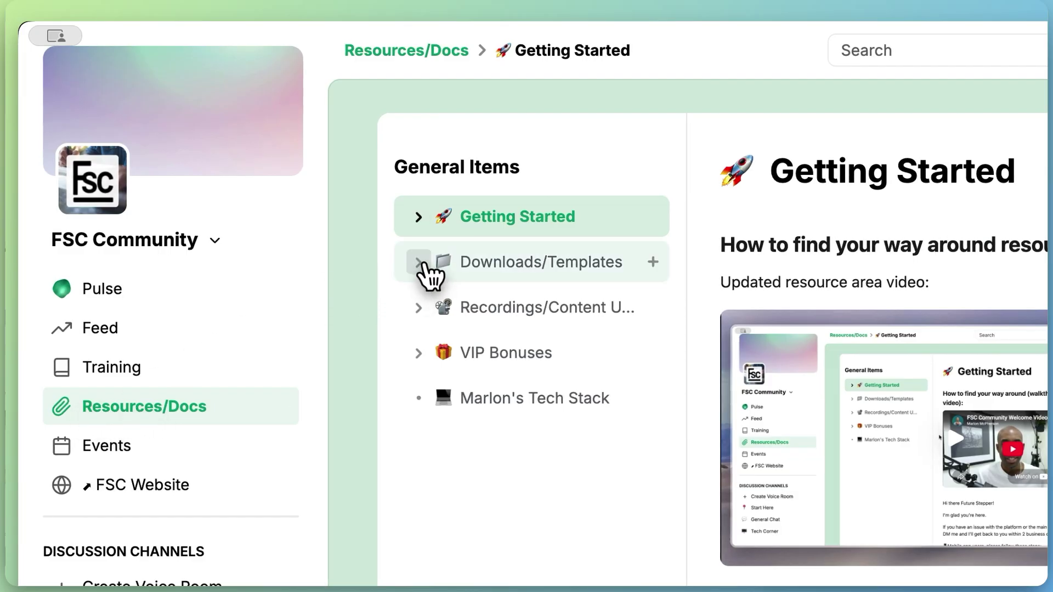
# - Open the Downloads/Templates section in the community's resources list
pyautogui.click(465, 263)
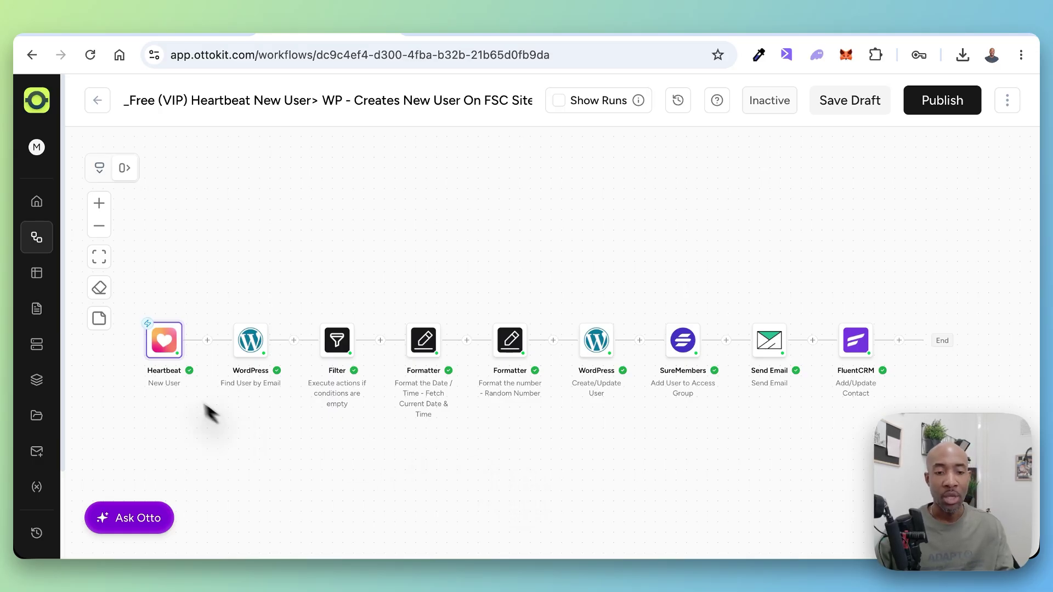
# - Examine the start of the workflow: the Heartbeat New User trigger, the WordPress Find User by Email action and the Filter
pyautogui.moveTo(166, 347)
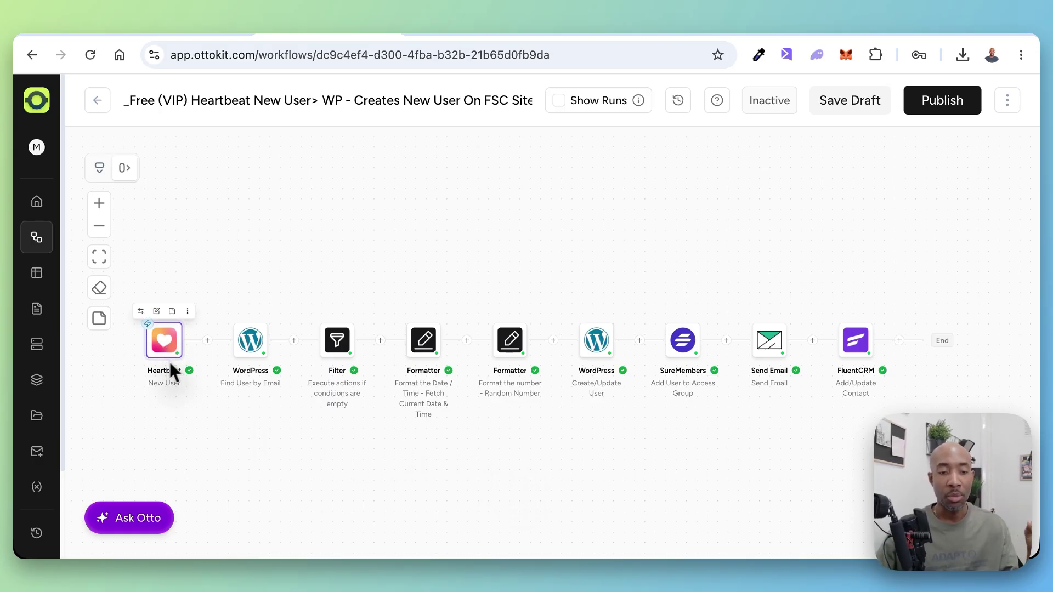
pyautogui.scroll(5, 177, 357)
pyautogui.hscroll(-2, 177, 355)
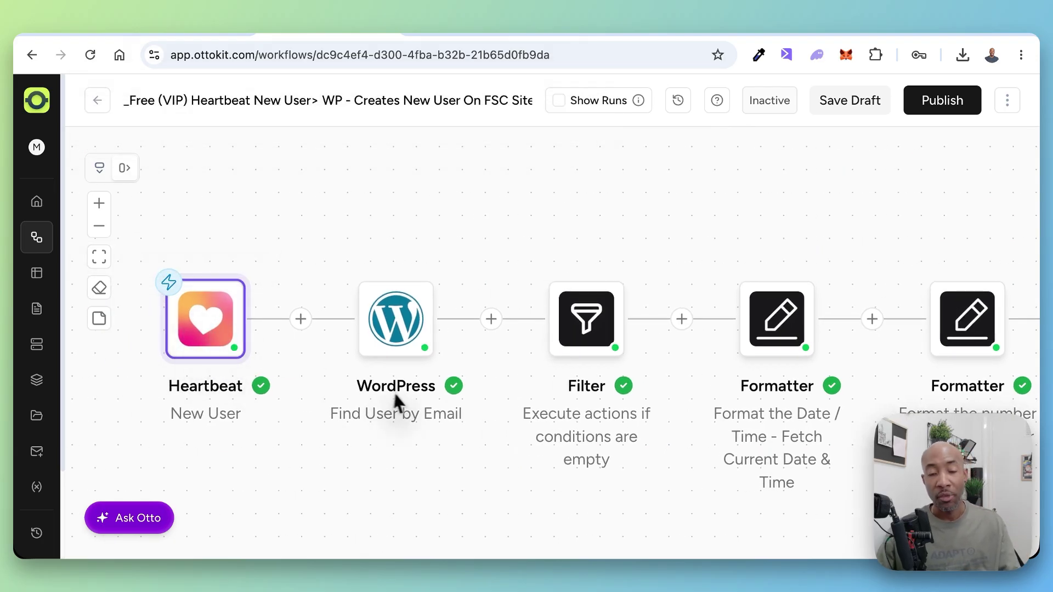
pyautogui.moveTo(407, 404)
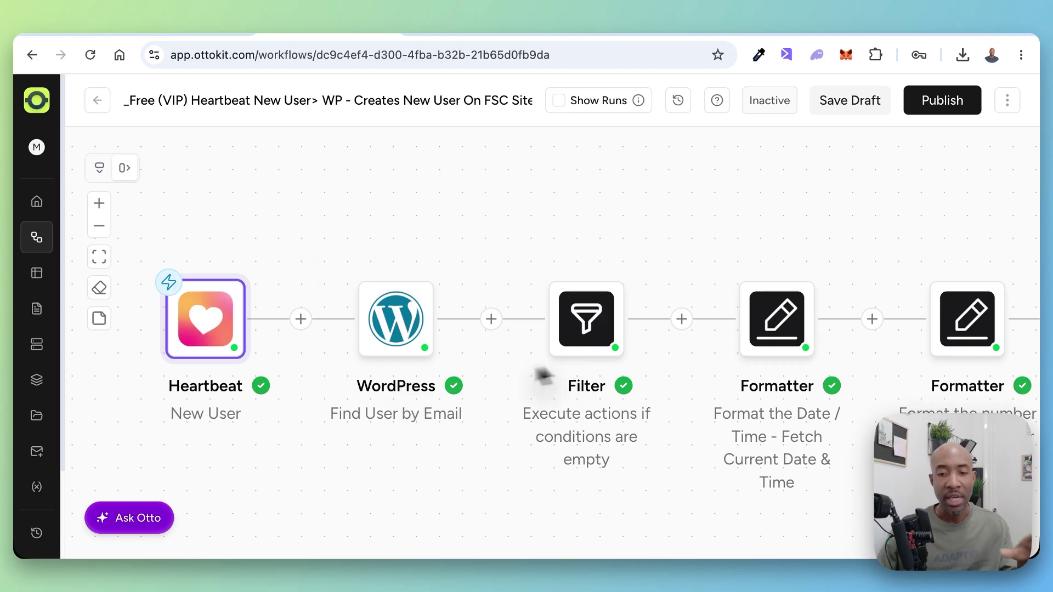
pyautogui.moveTo(453, 384)
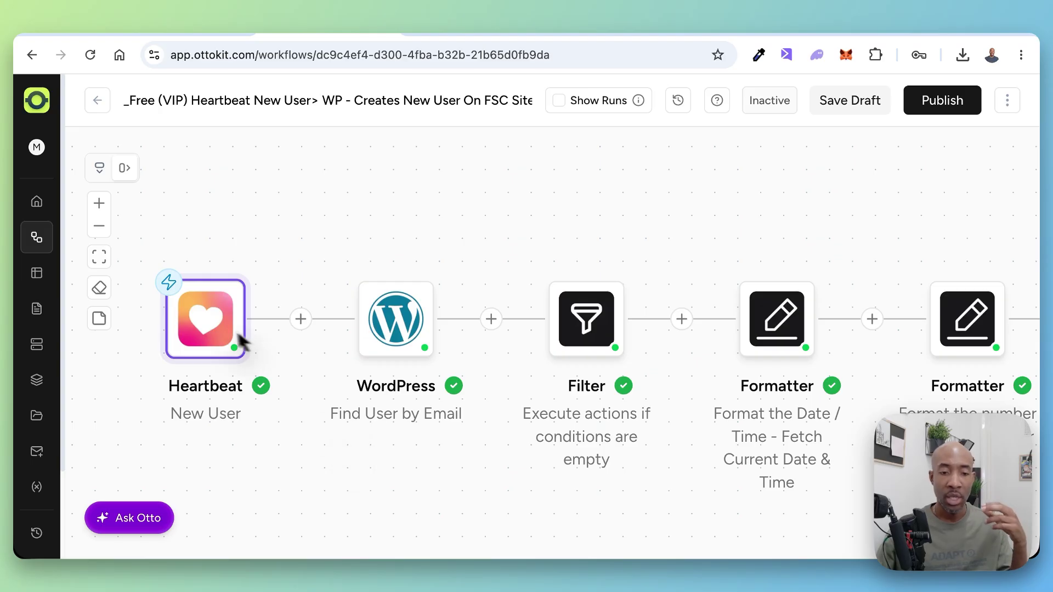
pyautogui.moveTo(222, 348)
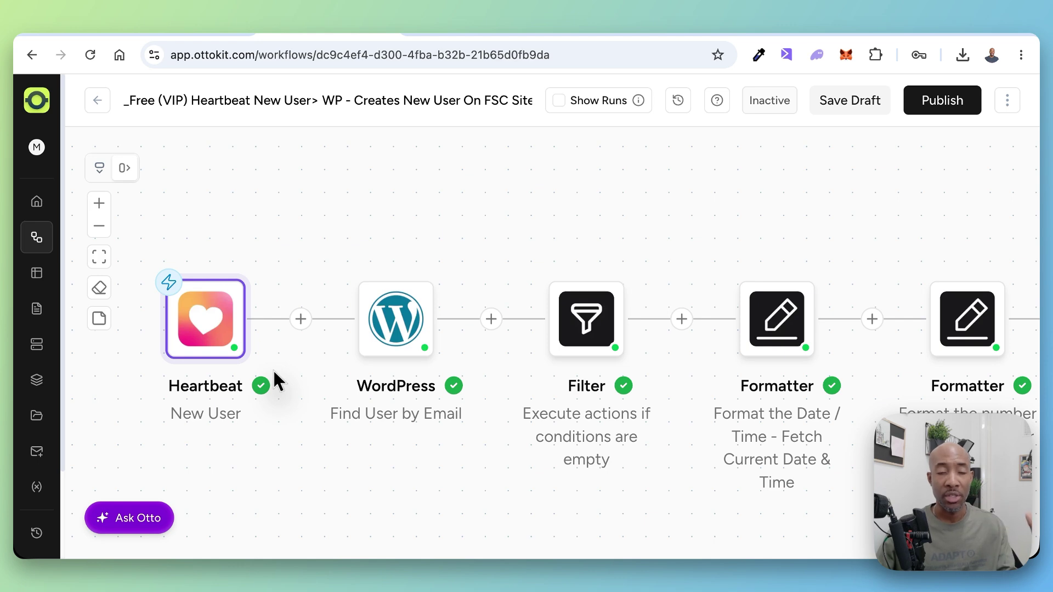
pyautogui.scroll(-3, 274, 373)
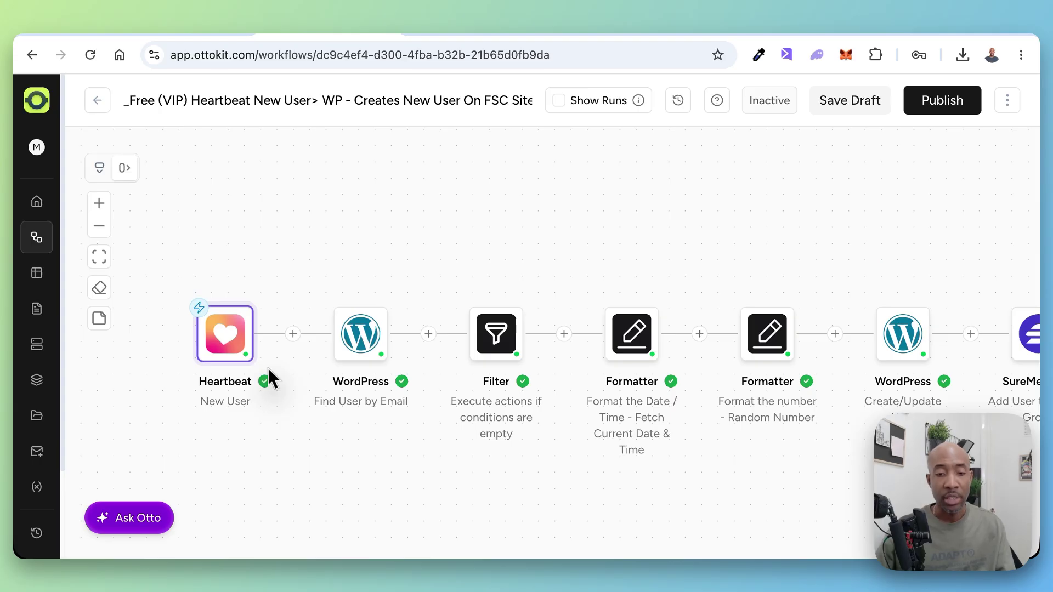
pyautogui.hscroll(1, 267, 368)
pyautogui.hscroll(2, 348, 396)
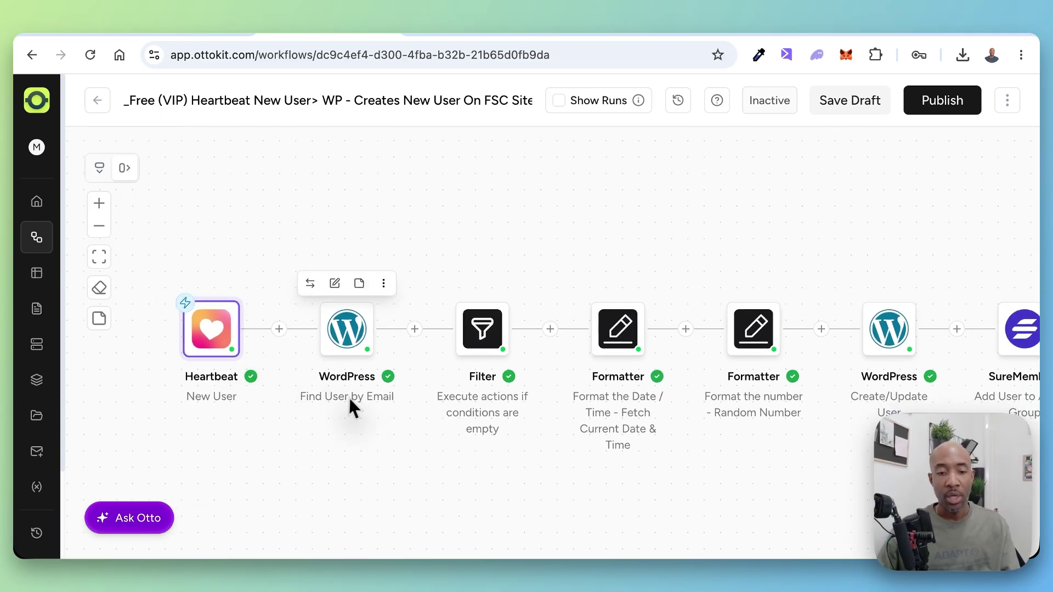
pyautogui.moveTo(198, 337)
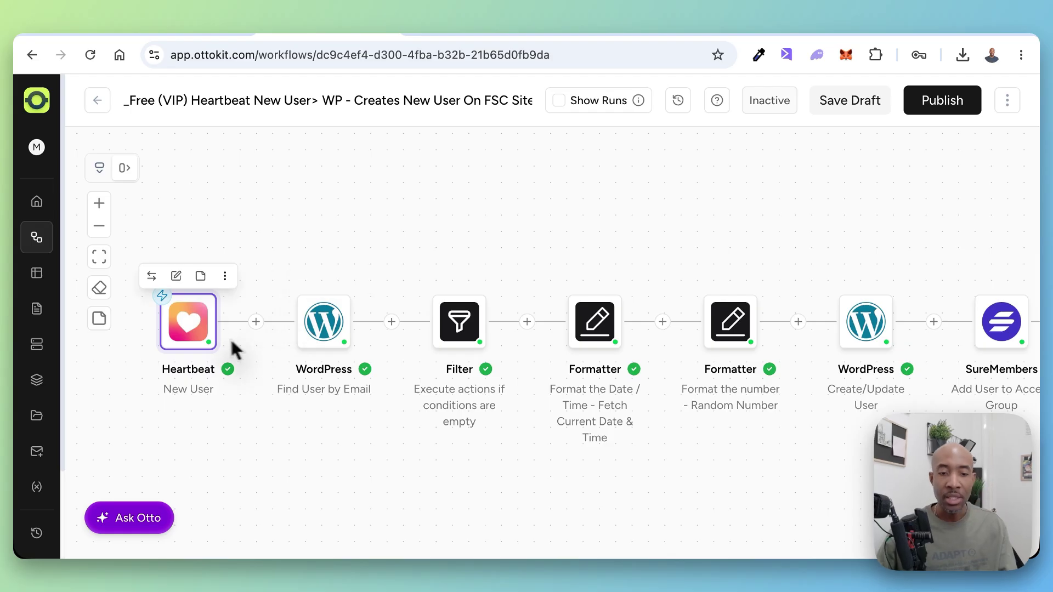
pyautogui.moveTo(323, 339)
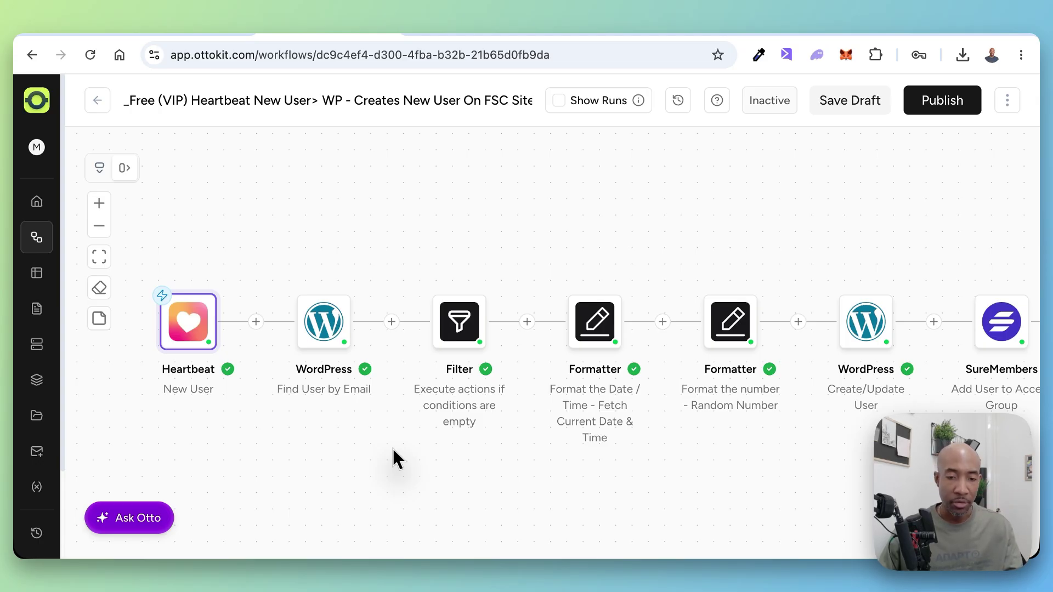
pyautogui.moveTo(339, 370)
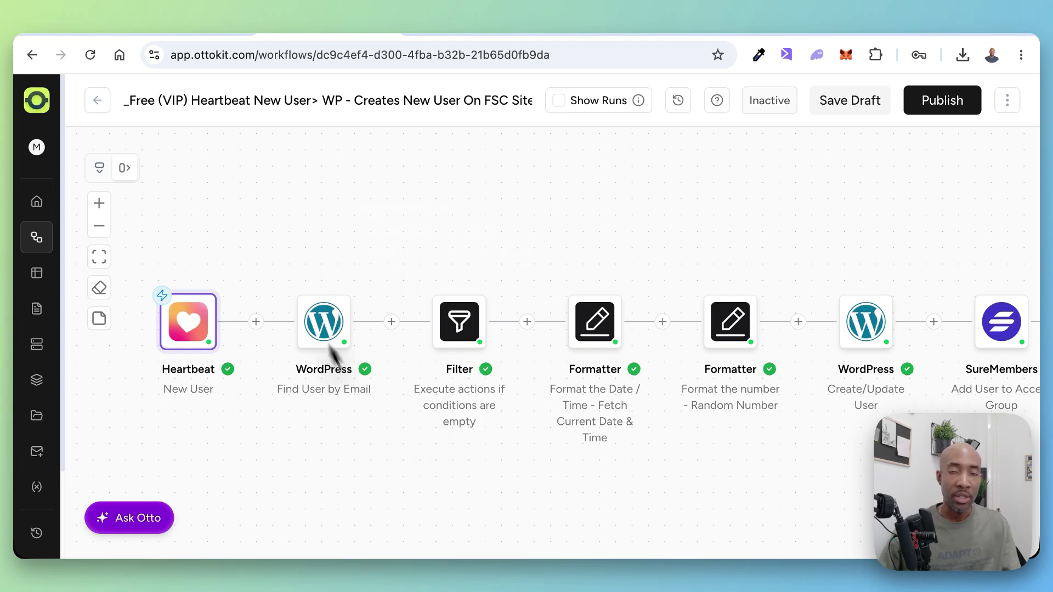
pyautogui.moveTo(351, 348)
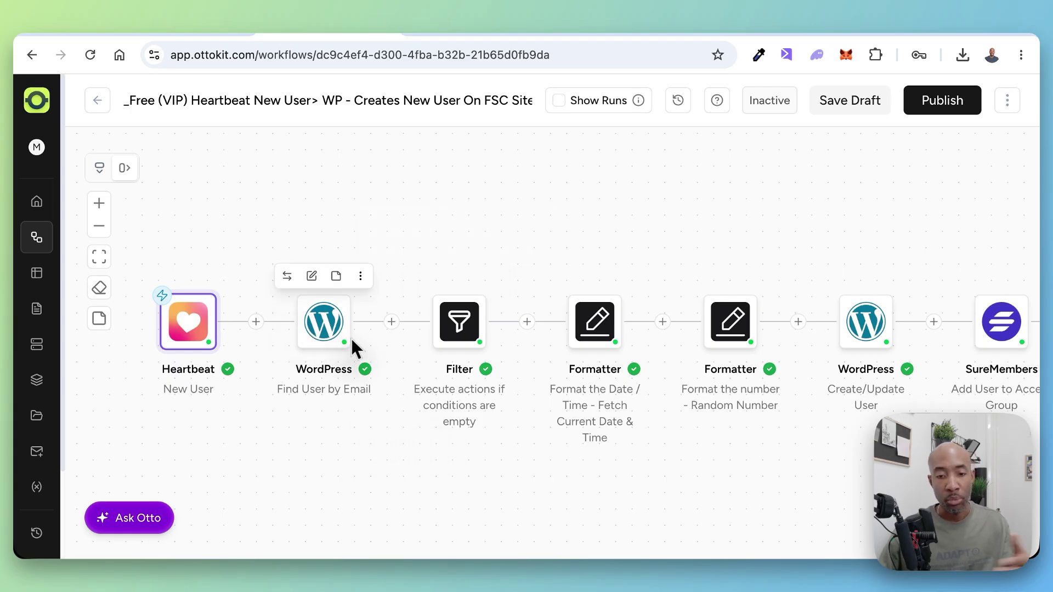
pyautogui.moveTo(457, 353)
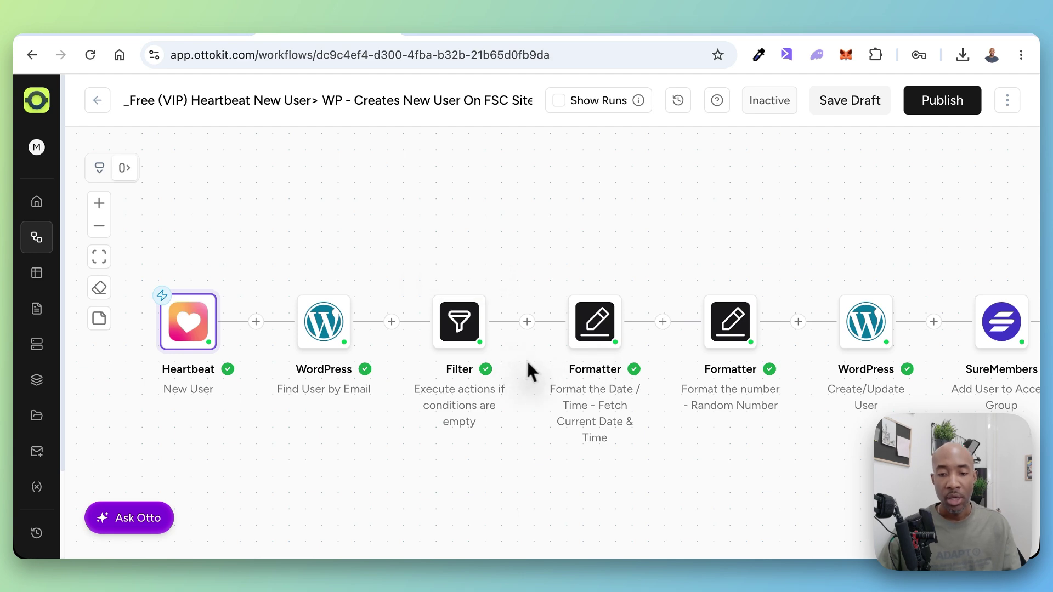
# - Review the remaining workflow actions, from the two Formatters through WordPress Create/Update User, SureMembers and Send Email to FluentCRM
pyautogui.hscroll(4, 536, 371)
pyautogui.hscroll(2, 536, 371)
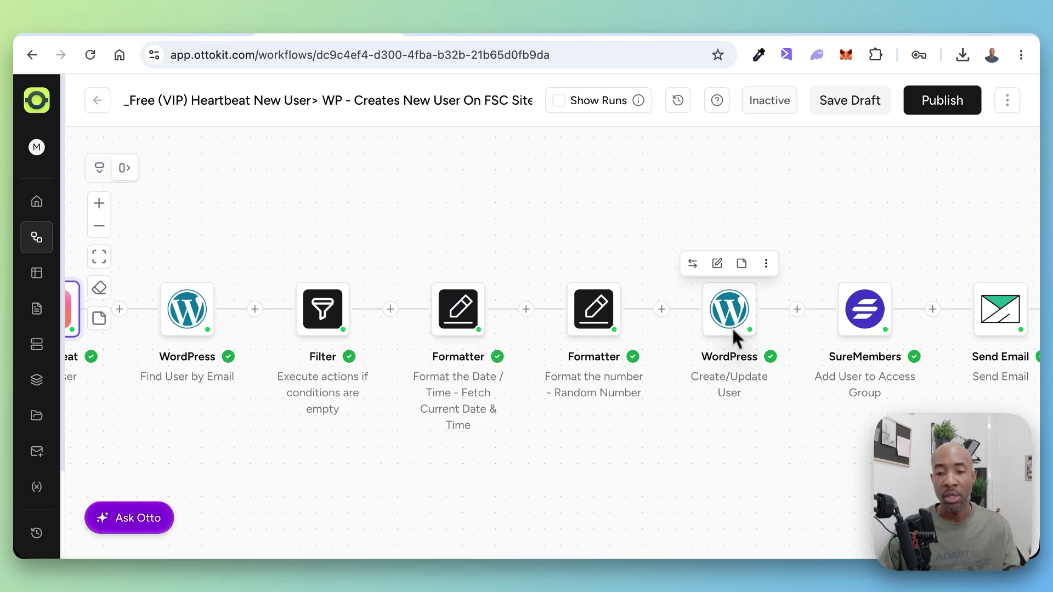
pyautogui.hscroll(4, 723, 338)
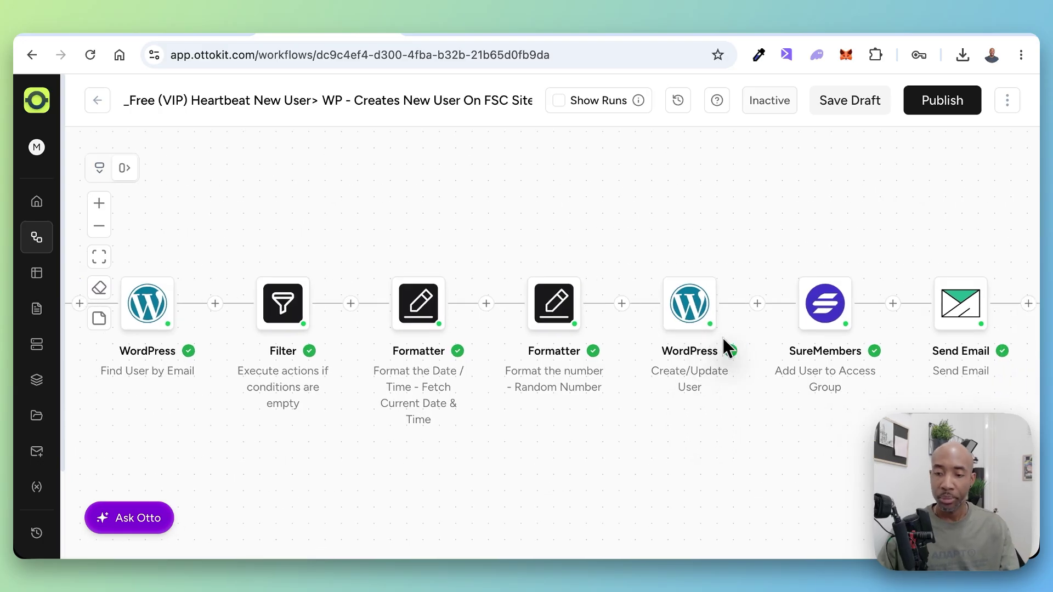
pyautogui.moveTo(632, 329)
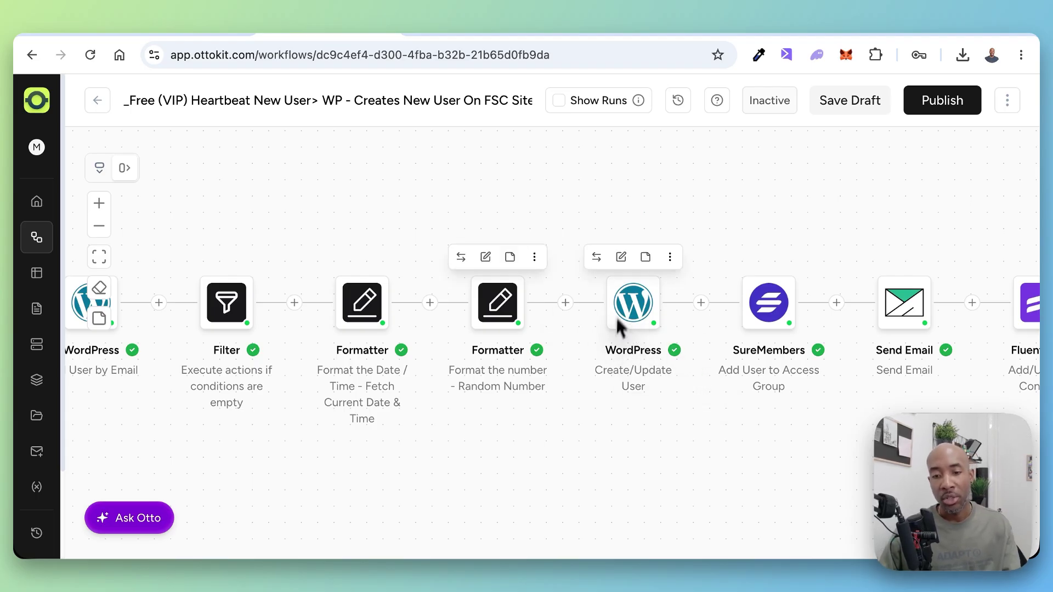
pyautogui.hscroll(3, 783, 378)
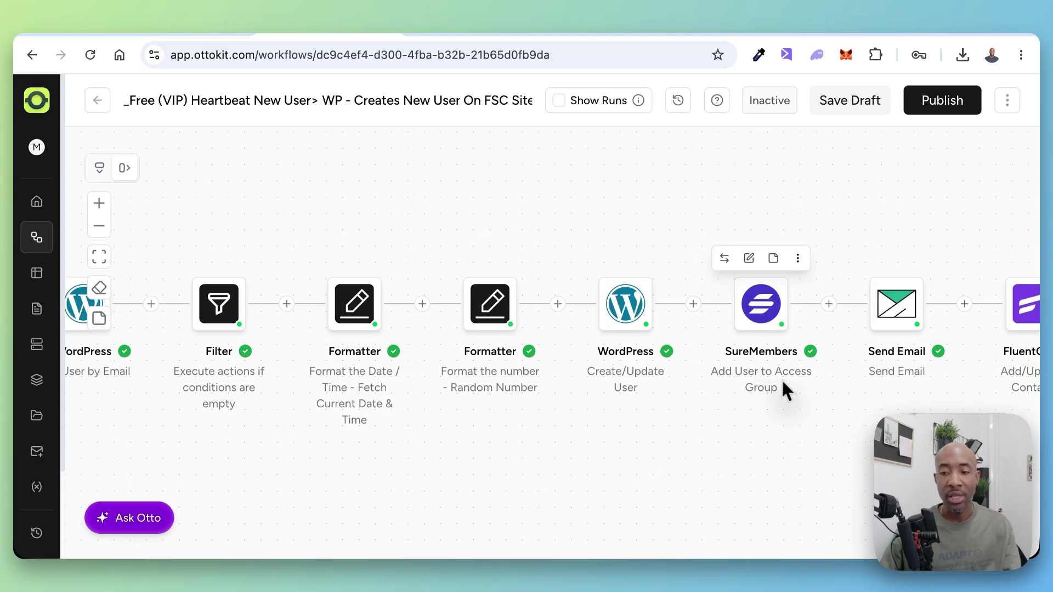
pyautogui.hscroll(2, 784, 382)
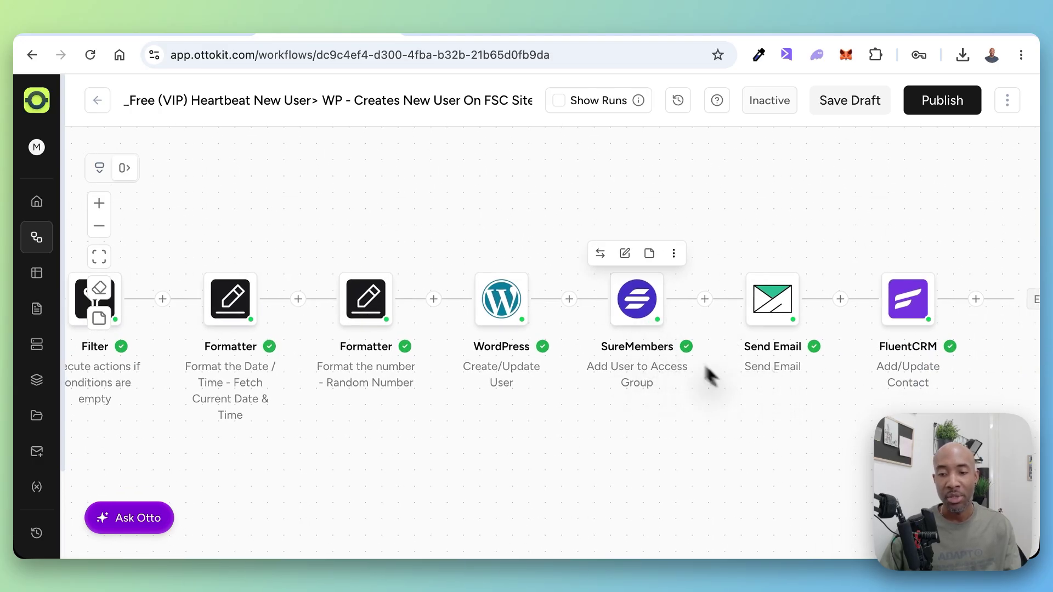
pyautogui.moveTo(683, 353)
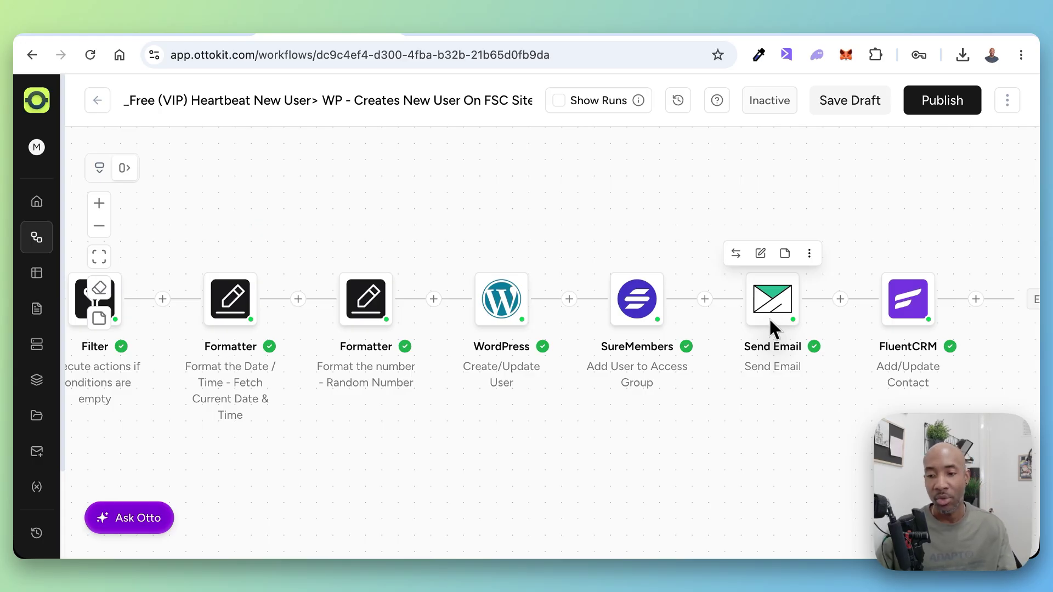
pyautogui.moveTo(921, 357)
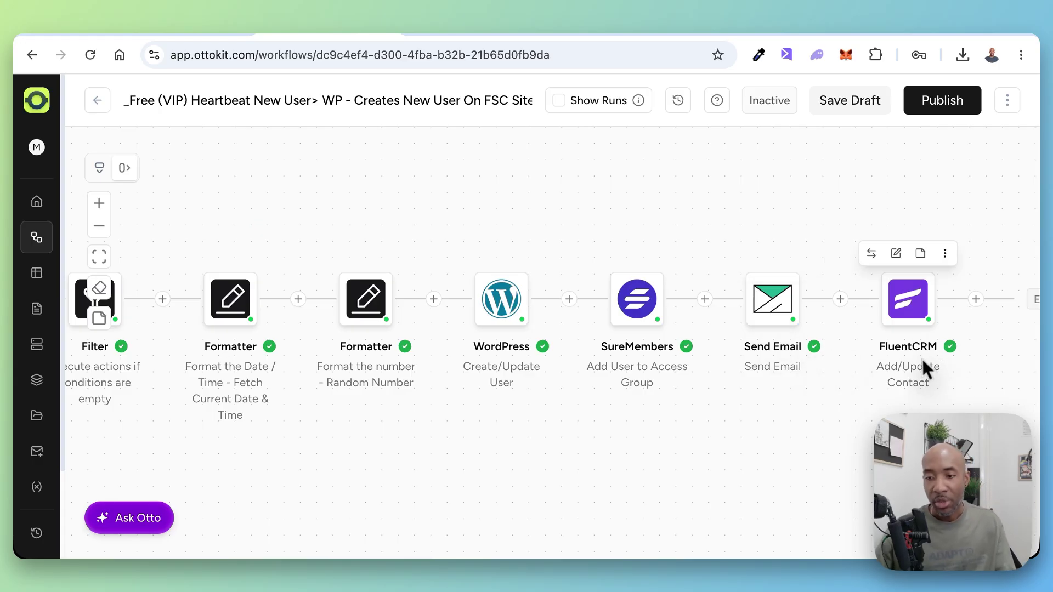
pyautogui.hscroll(2, 921, 361)
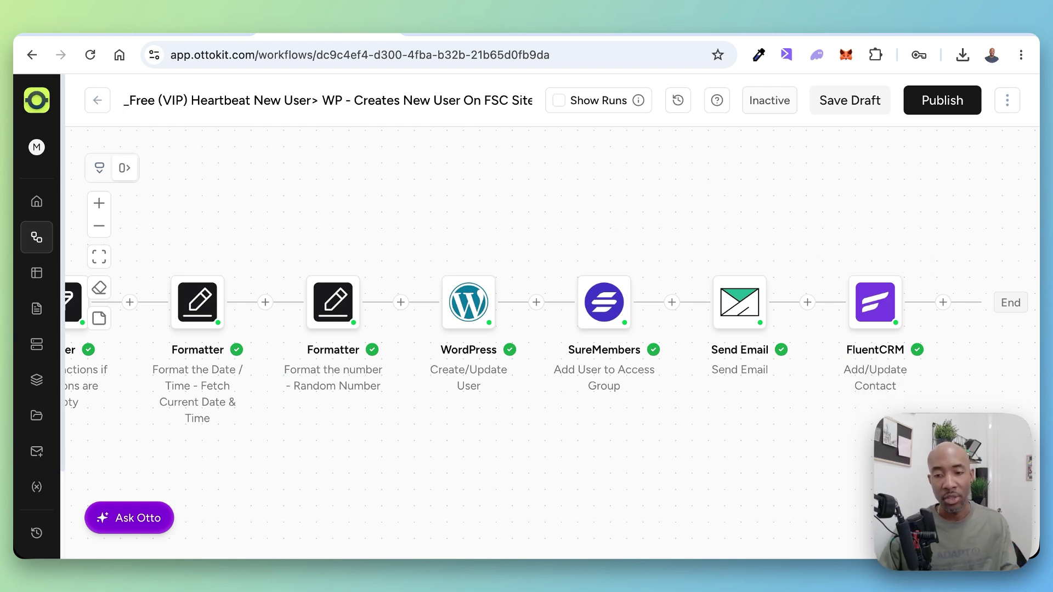
# - Set the Find User by Email action's connection to WordPress - futurestepscreative.com and continue to its configuration
pyautogui.hscroll(-10, 259, 329)
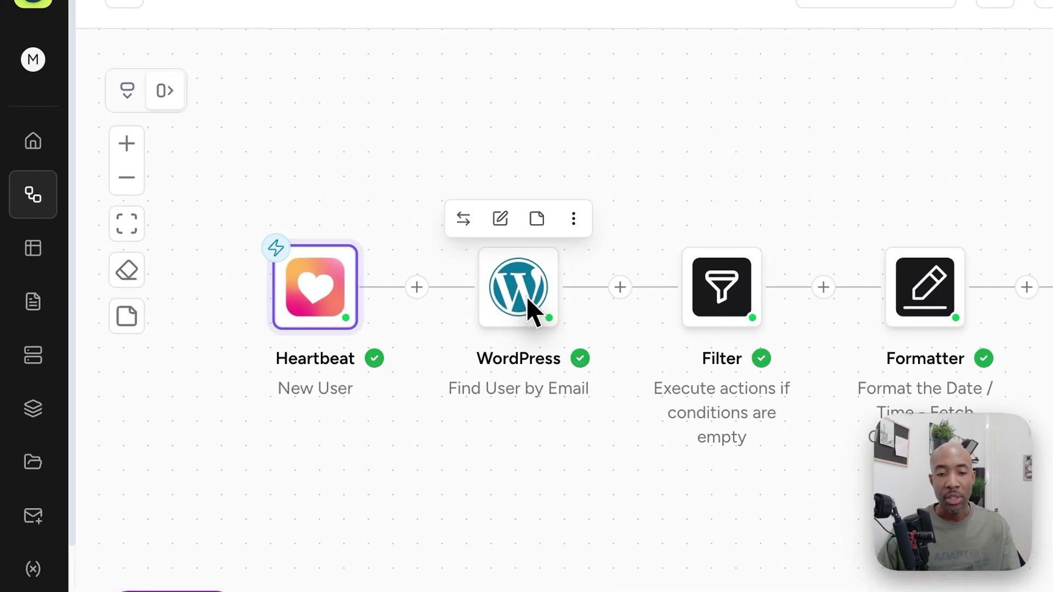
pyautogui.click(513, 307)
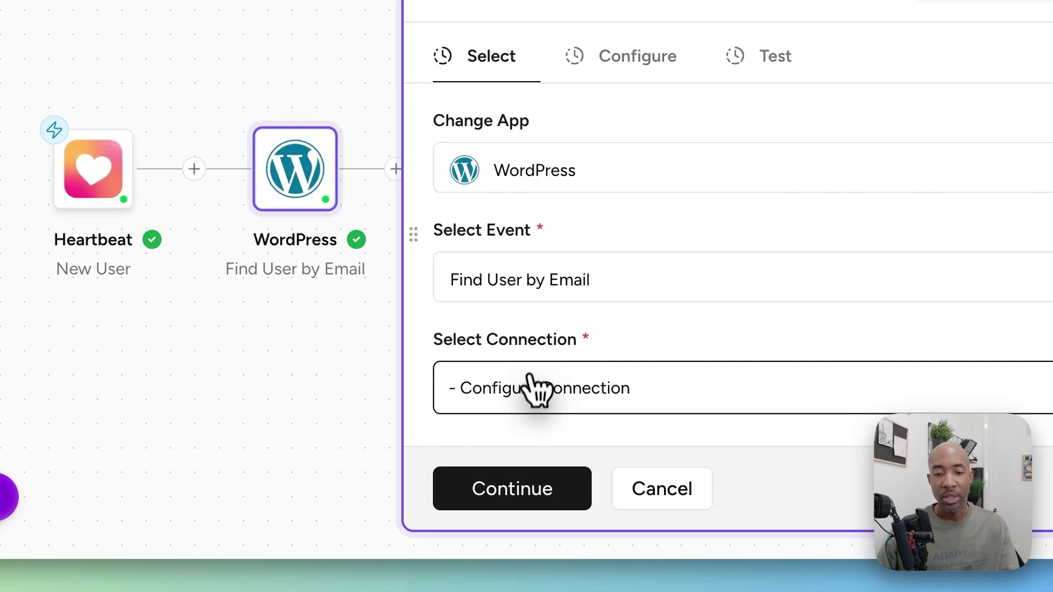
pyautogui.click(531, 387)
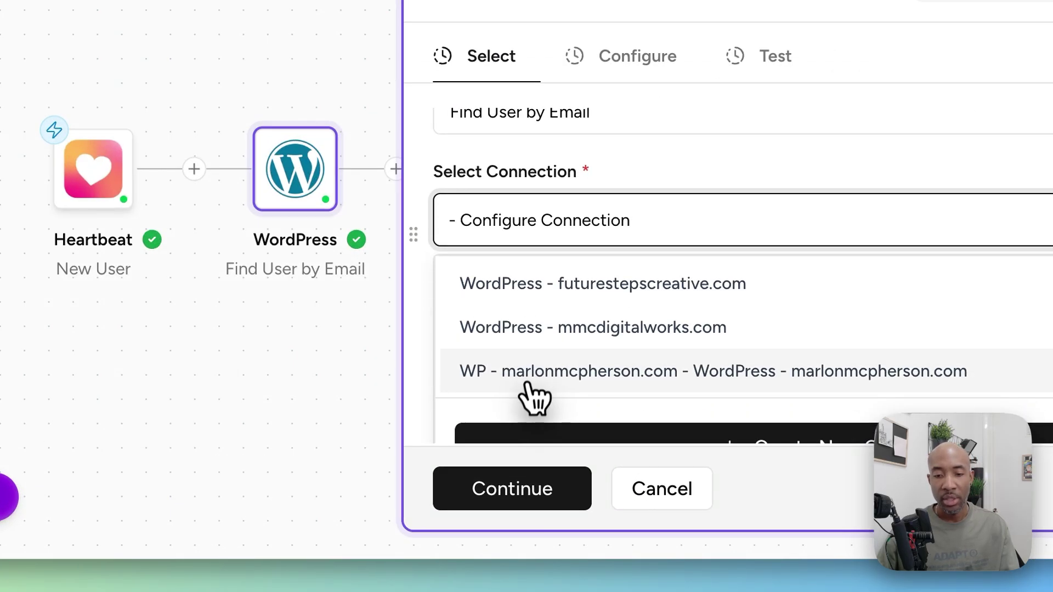
pyautogui.click(536, 288)
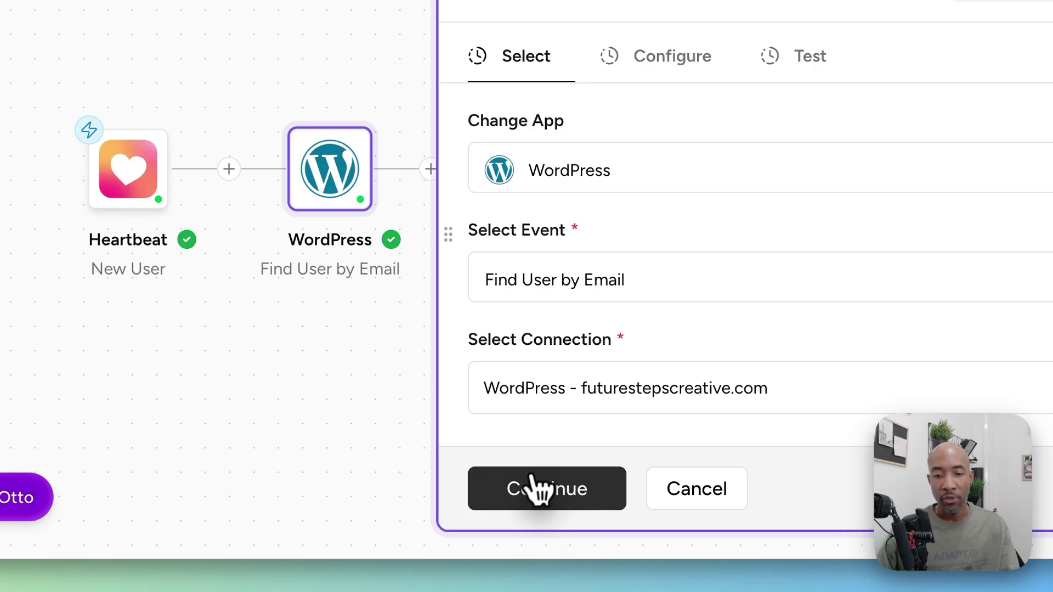
pyautogui.click(532, 487)
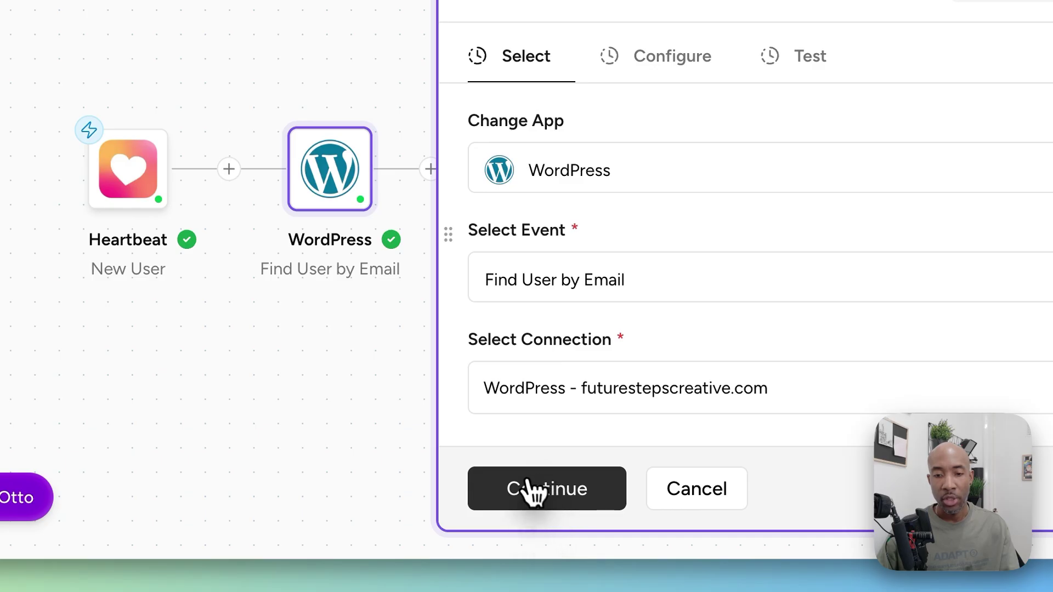
# - Replace the User Email value with the Heartbeat trigger's dynamic Email field, searching for "email", and continue to the test
pyautogui.tripleClick(661, 174)
pyautogui.click(518, 295)
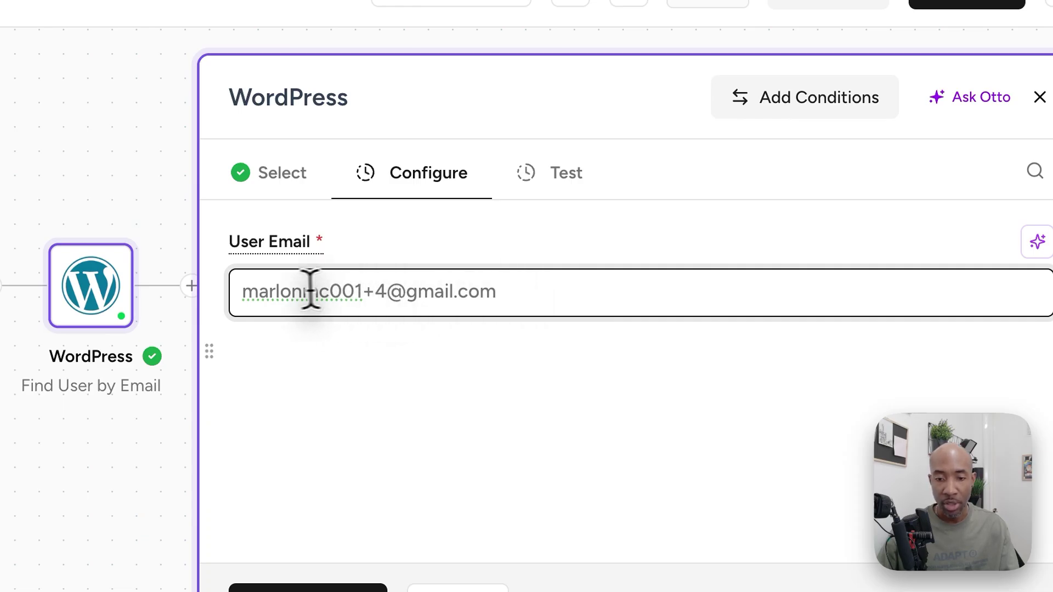
pyautogui.moveTo(504, 296); pyautogui.dragTo(230, 301)
pyautogui.press('BackSpace')
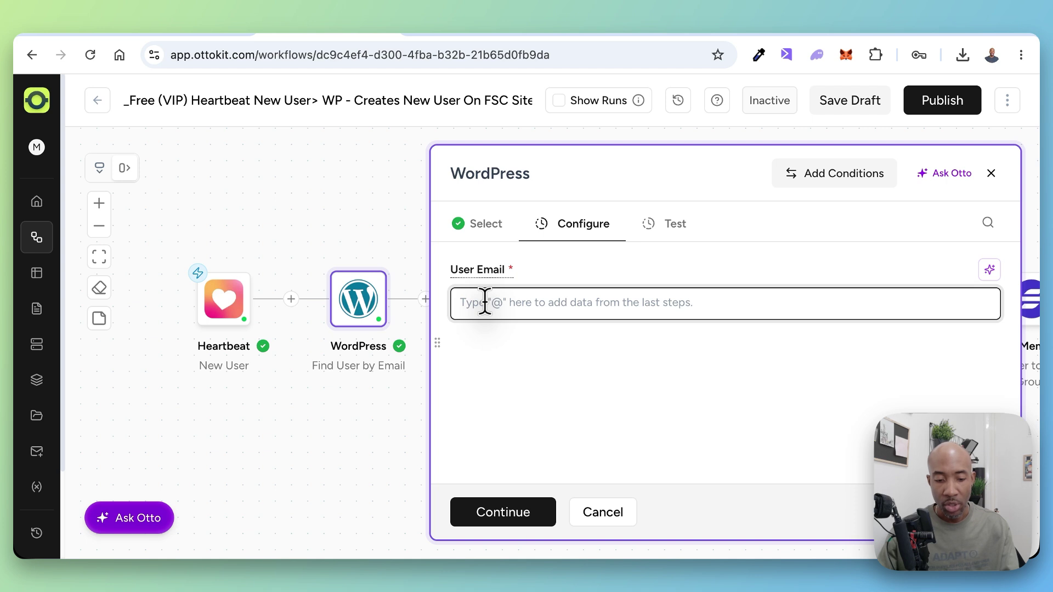
pyautogui.write('@')
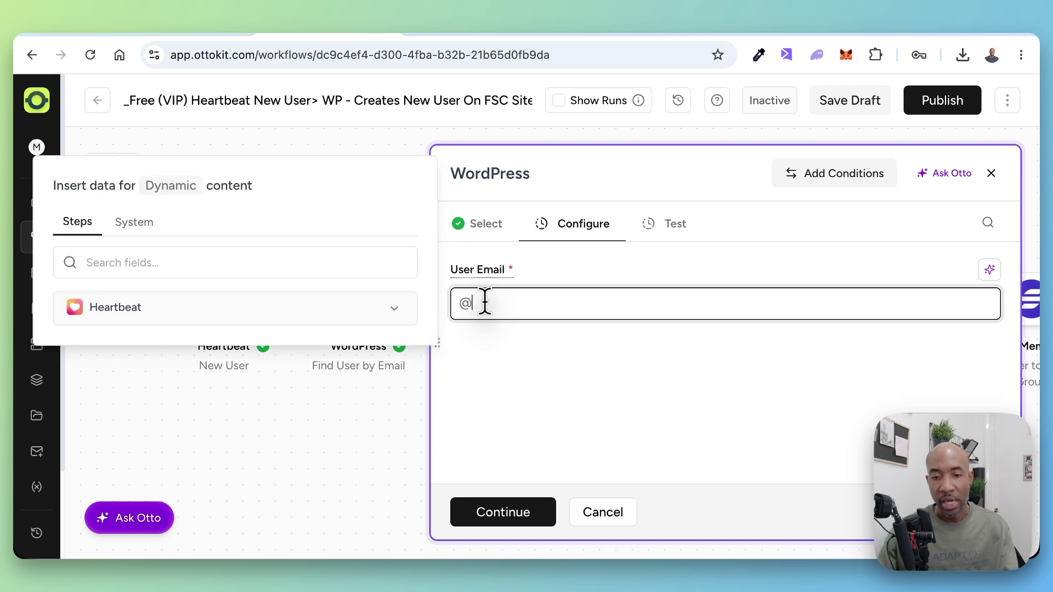
pyautogui.write('email')
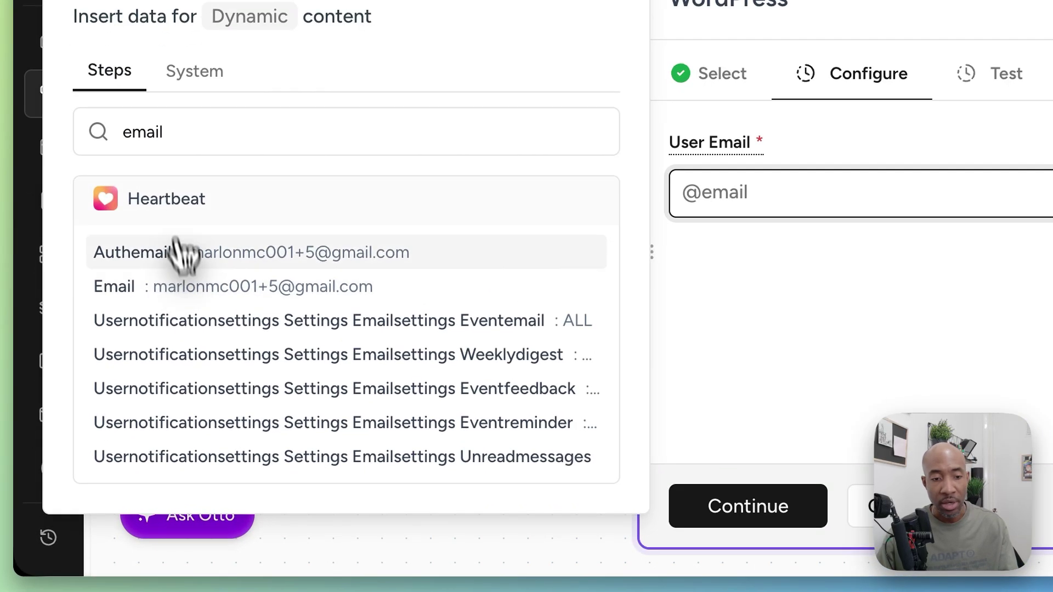
pyautogui.click(127, 366)
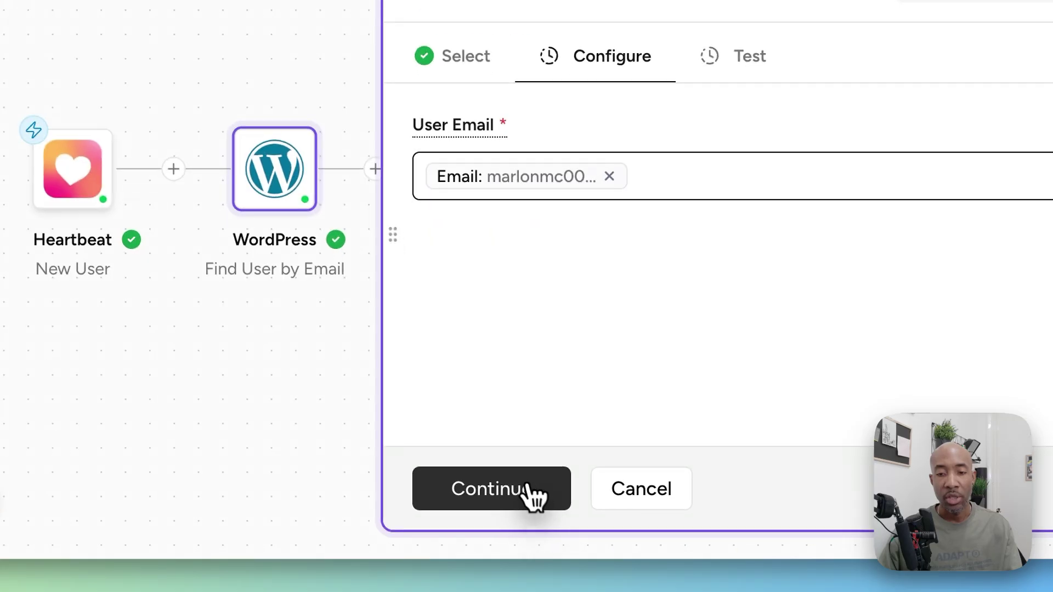
pyautogui.click(529, 517)
# - Examine the existing test response of the Find User by Email action, highlighting the wp user id field
pyautogui.scroll(-3, 647, 360)
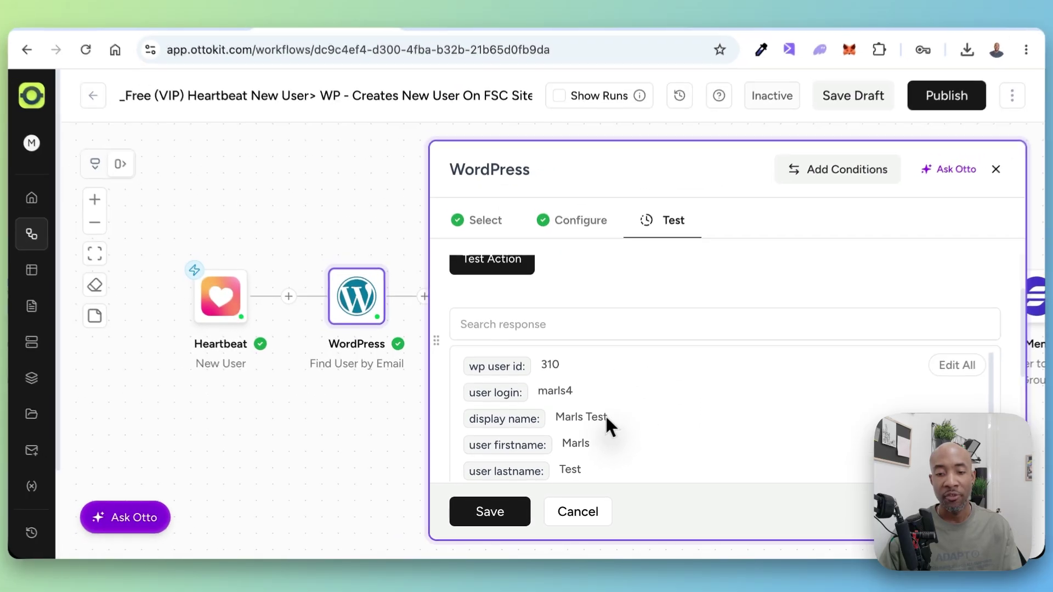
pyautogui.scroll(-2, 597, 386)
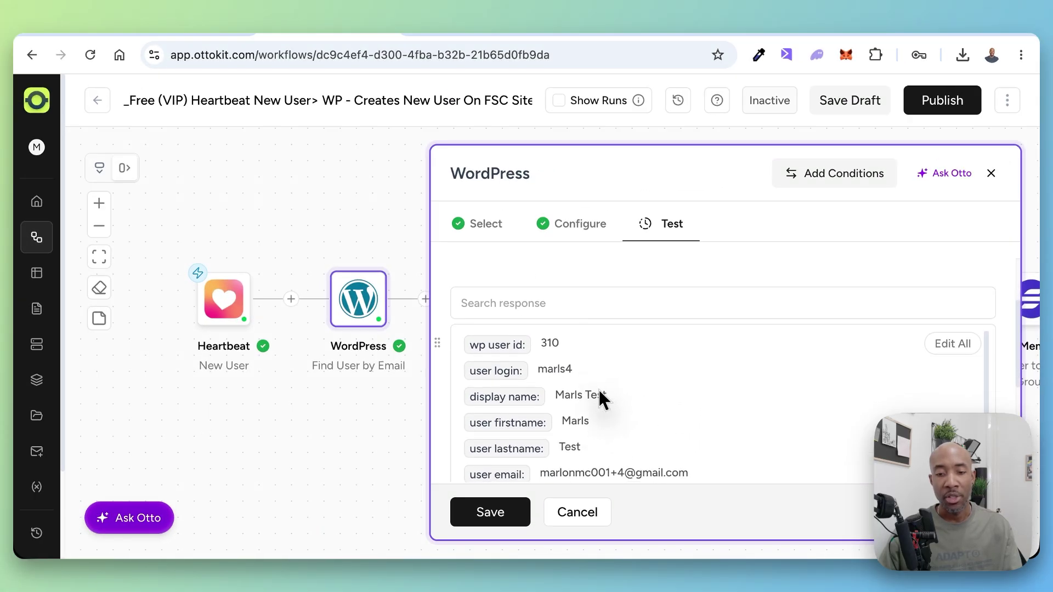
pyautogui.scroll(-1, 599, 391)
pyautogui.click(517, 295)
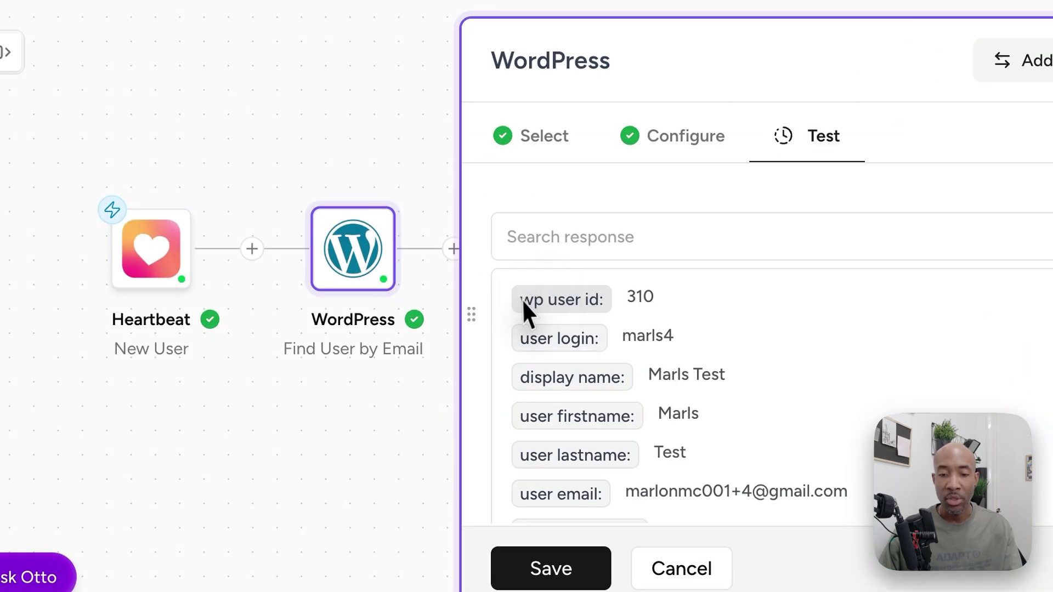
pyautogui.moveTo(472, 334); pyautogui.dragTo(536, 334)
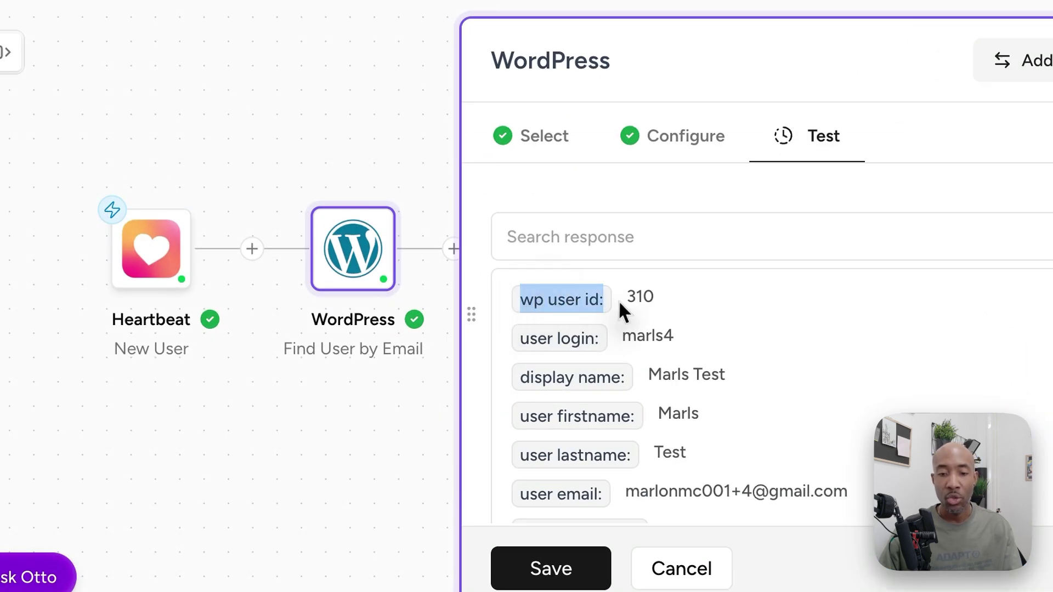
# - Highlight the wp user id value in the test response and save the Find User by Email action
pyautogui.moveTo(659, 298); pyautogui.dragTo(627, 296)
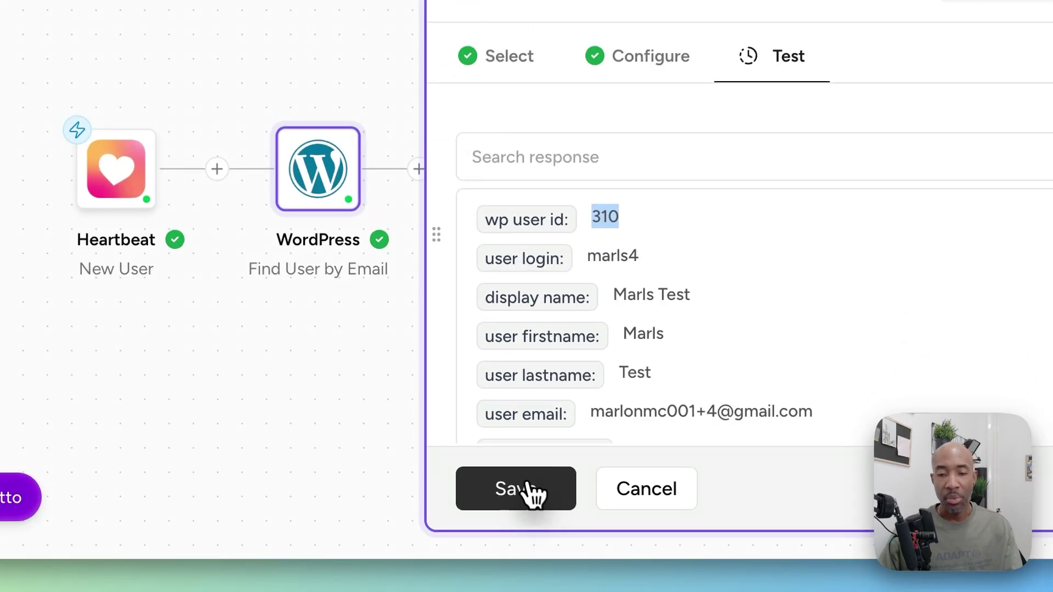
pyautogui.click(508, 507)
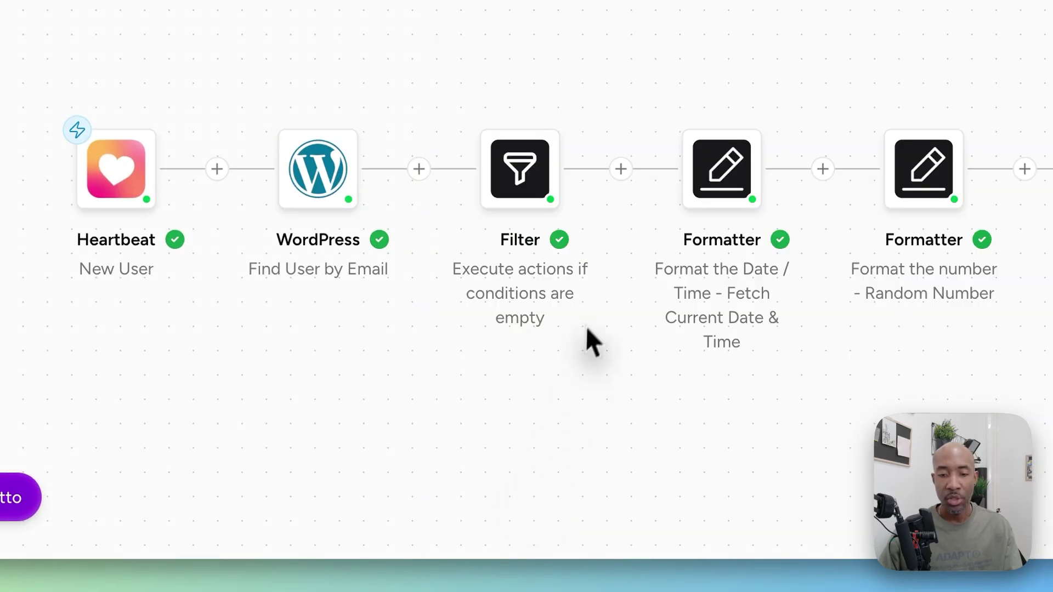
# - Review the Filter's Wp User Id "is empty" condition, continue to its test and save the Filter
pyautogui.moveTo(569, 282)
pyautogui.click(523, 176)
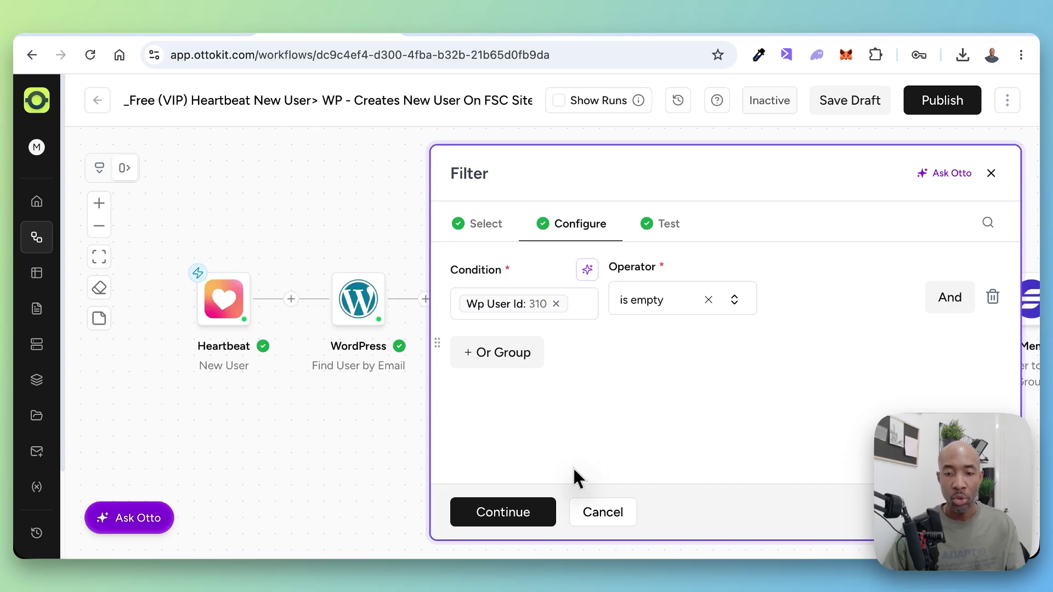
pyautogui.click(536, 516)
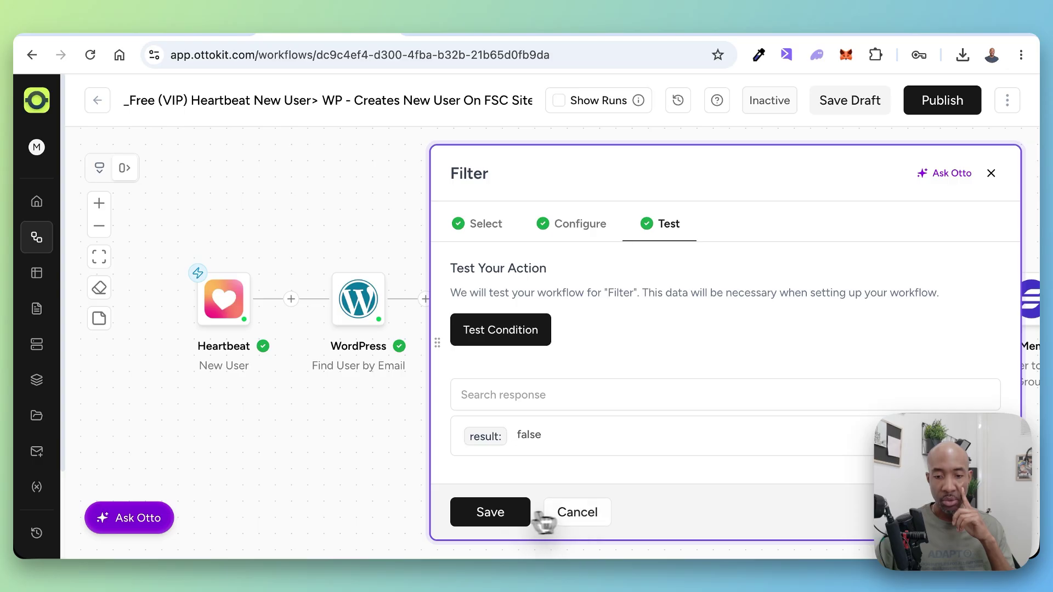
pyautogui.click(498, 514)
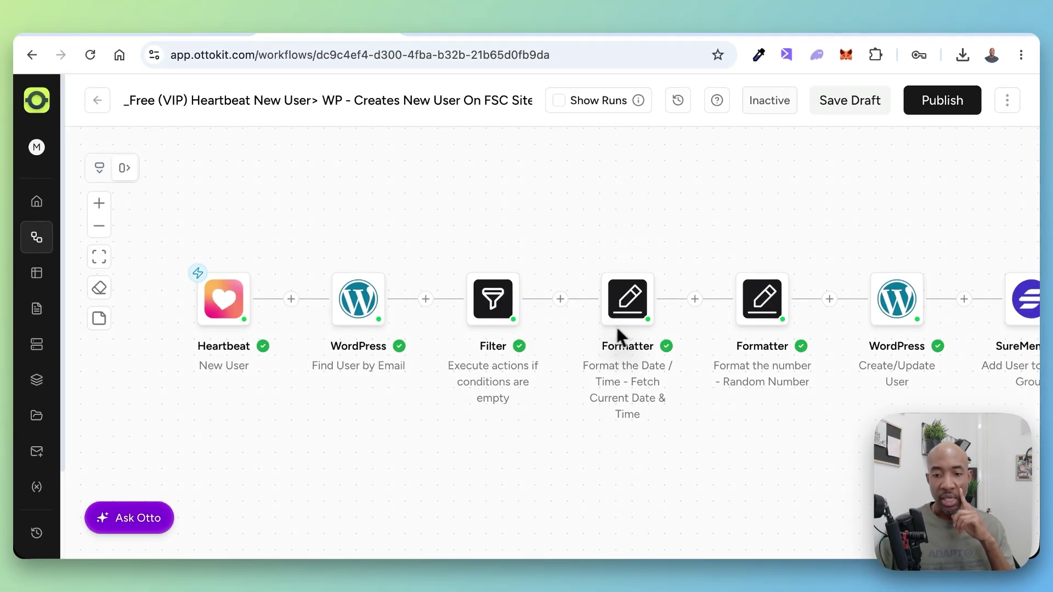
# - Review the Fetch Current Date & Time and Random Number Formatter configurations, closing each without changes
pyautogui.moveTo(640, 321)
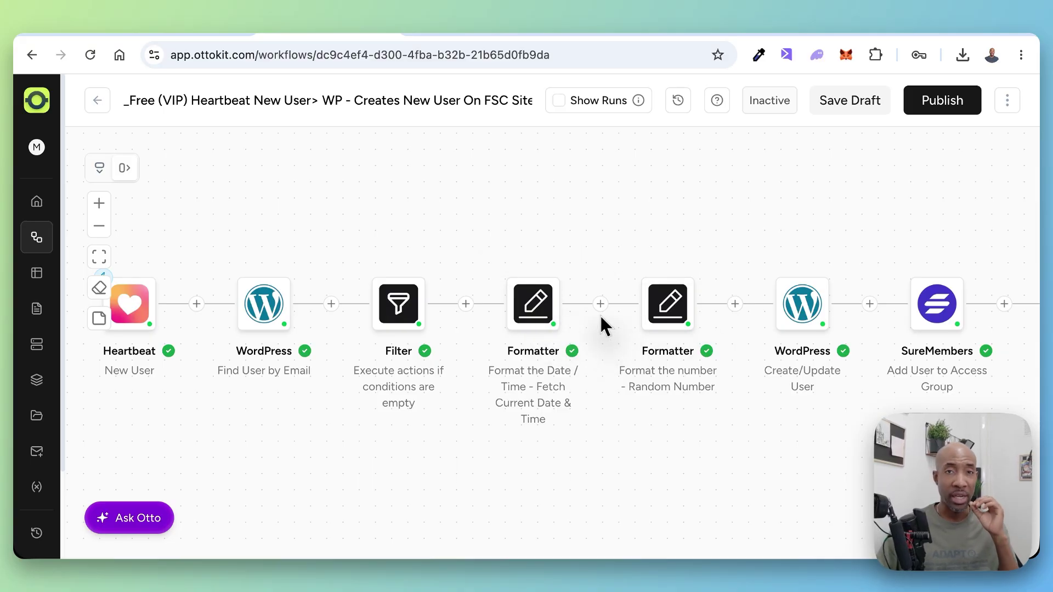
pyautogui.click(539, 312)
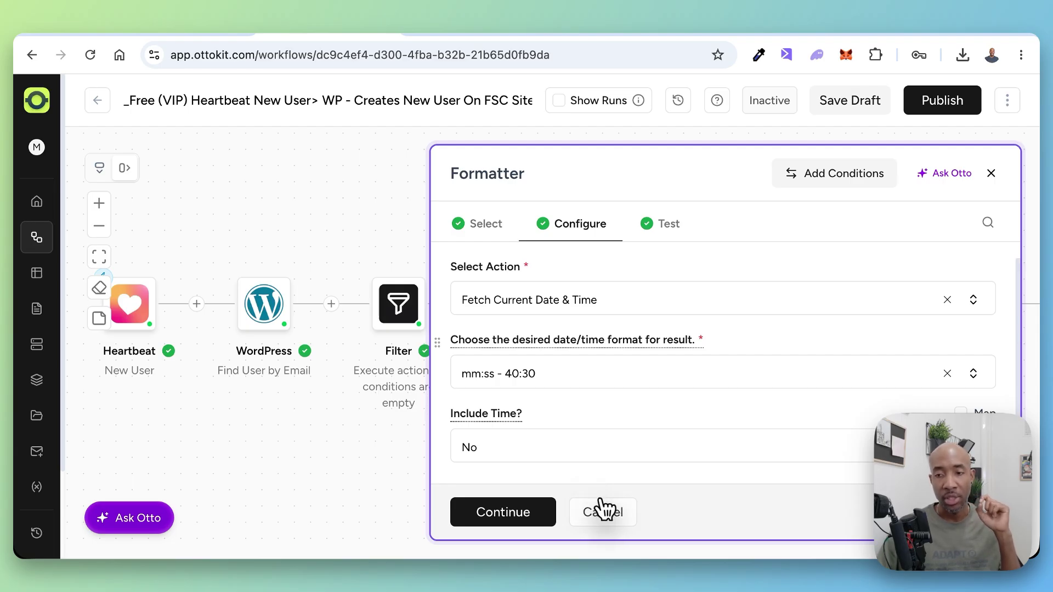
pyautogui.click(602, 512)
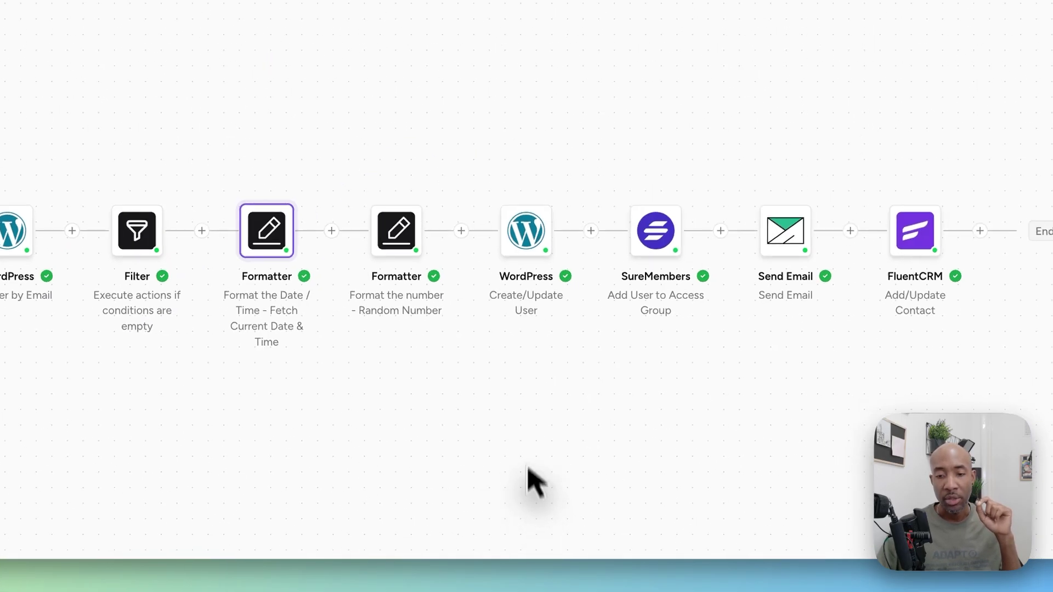
pyautogui.click(405, 246)
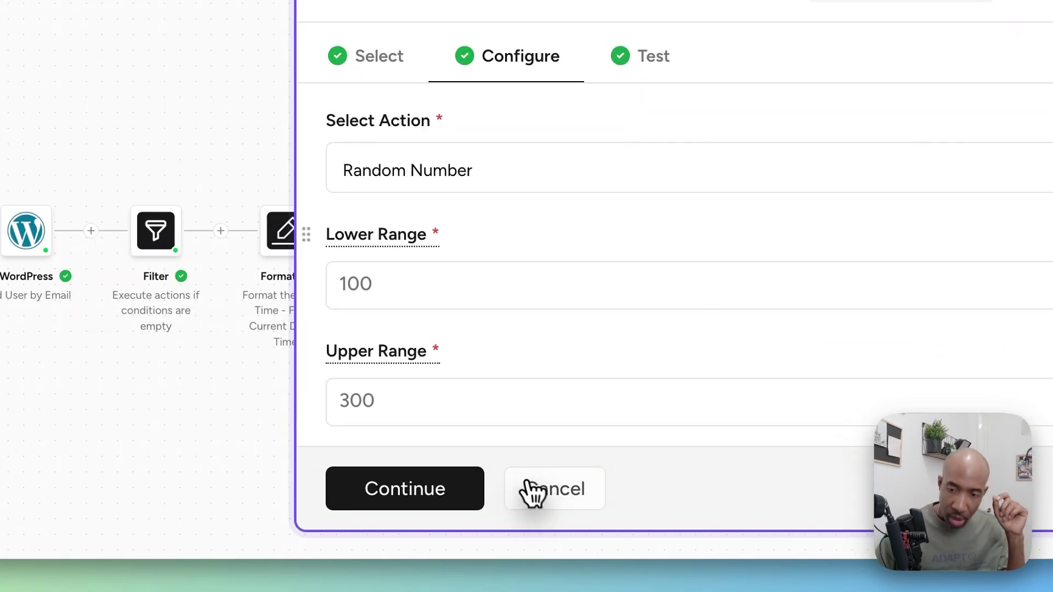
pyautogui.click(582, 512)
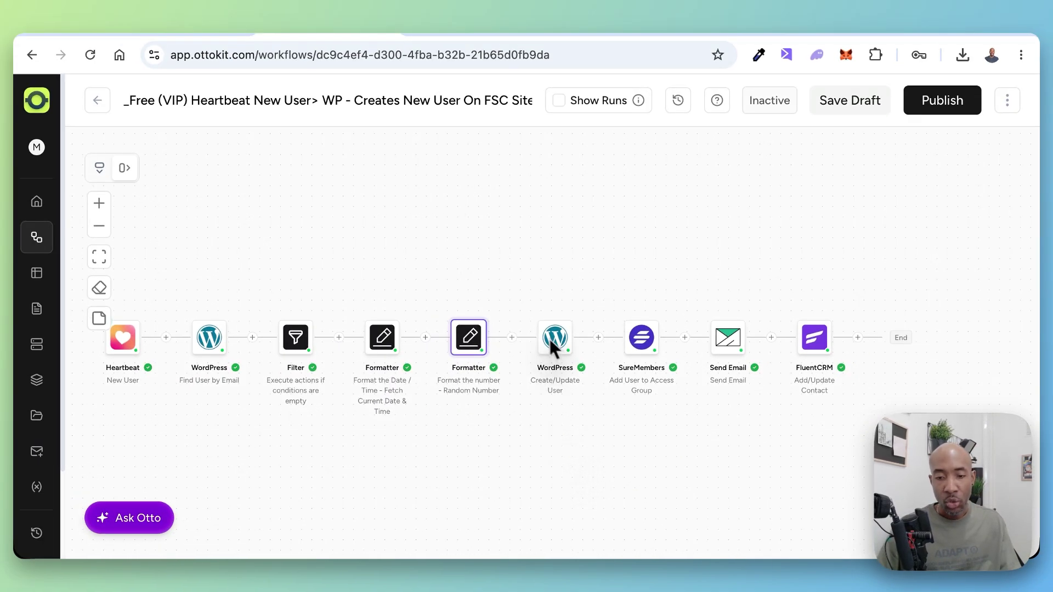
# - Set the Create/Update User action's connection to WordPress - futurestepscreative.com and continue to its configuration
pyautogui.click(554, 343)
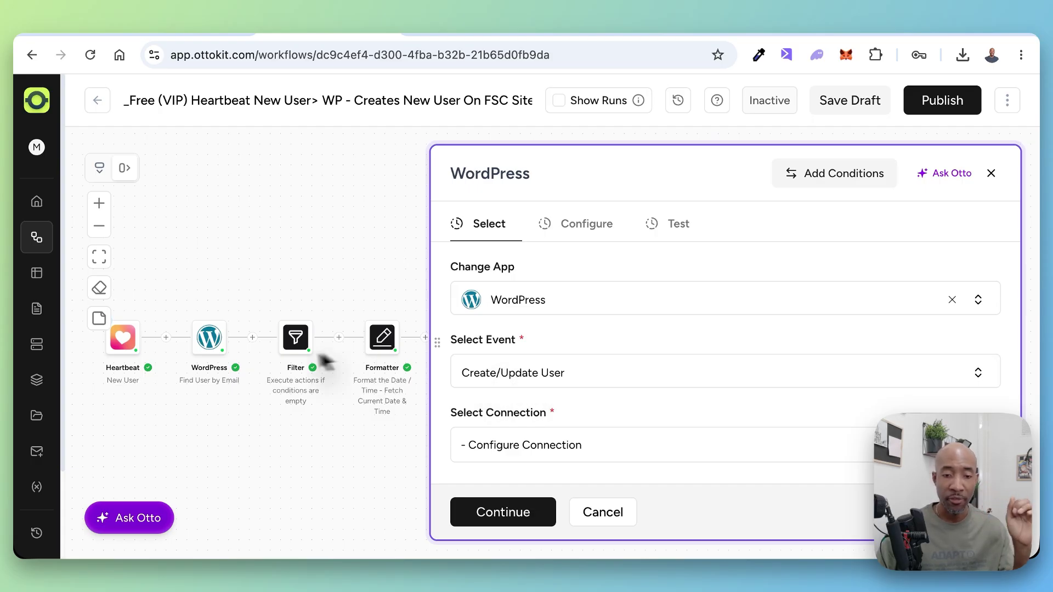
pyautogui.moveTo(294, 355)
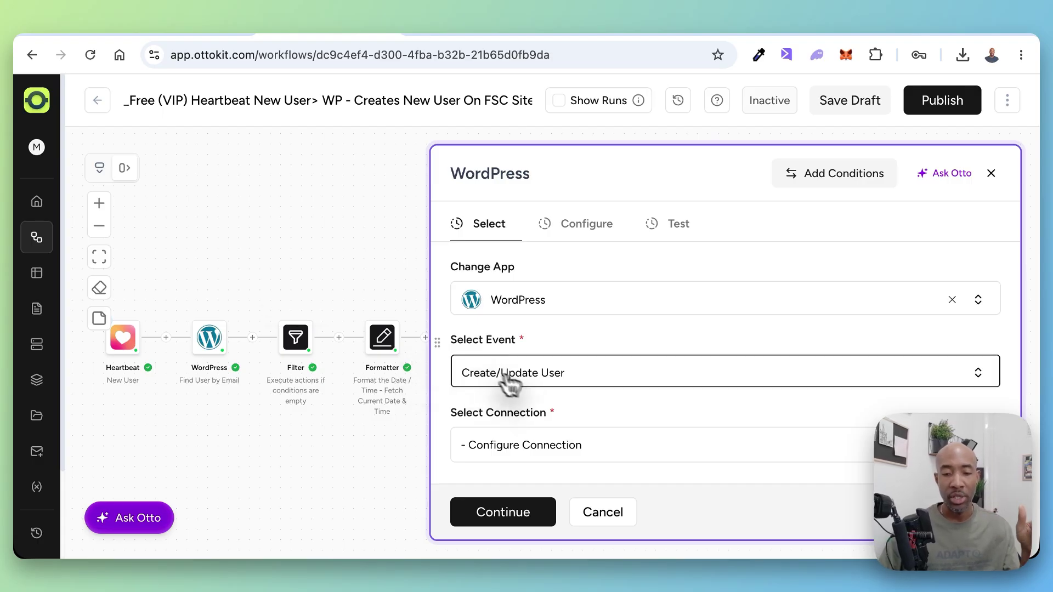
pyautogui.click(554, 442)
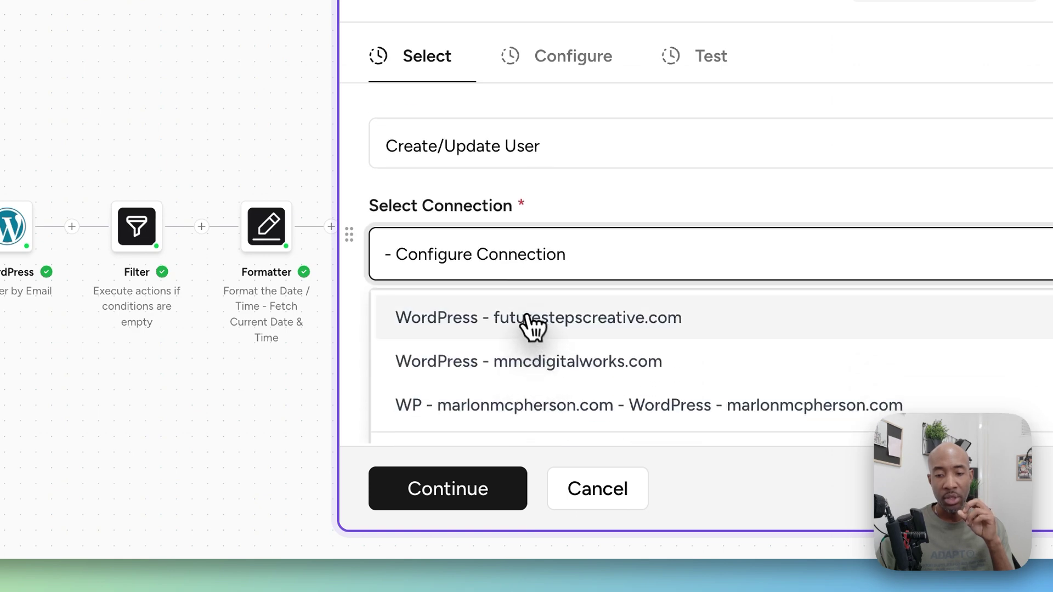
pyautogui.click(527, 316)
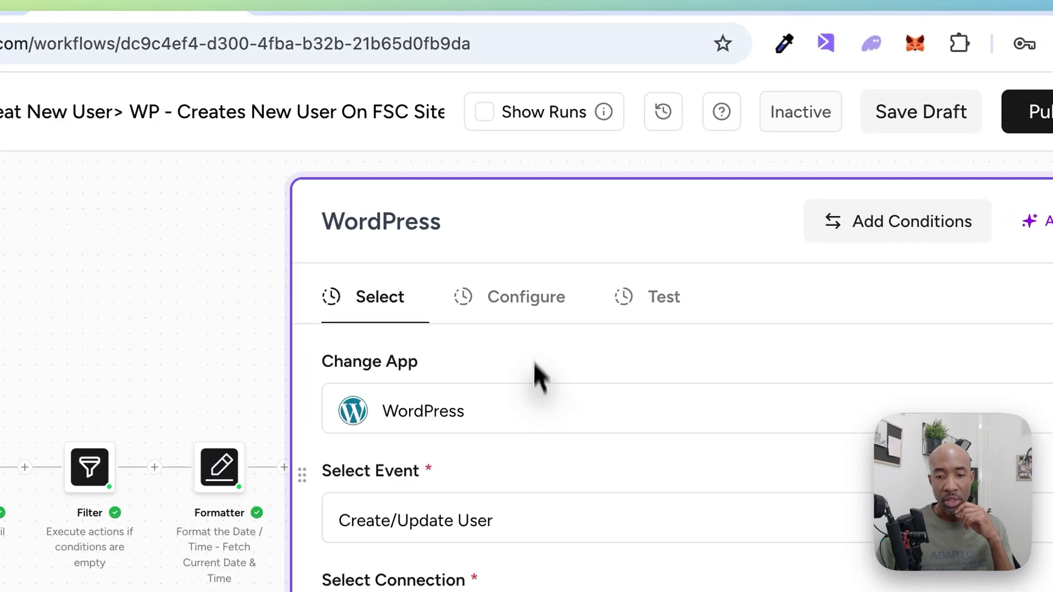
pyautogui.click(439, 560)
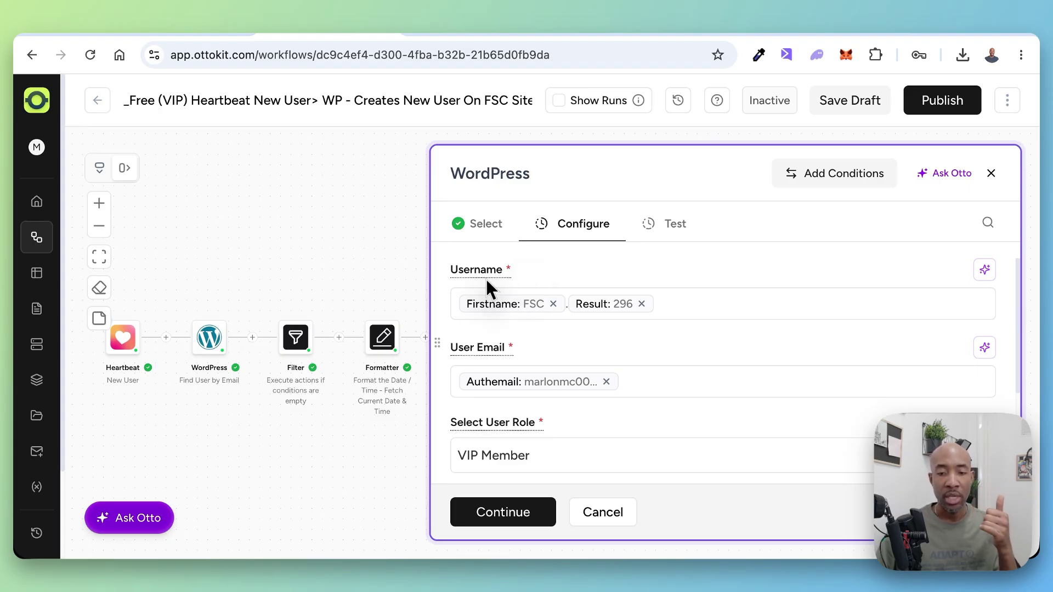
# - Examine the Create/Update User fields, expanding the optional ones to check the name, password and role settings
pyautogui.scroll(-2, 488, 355)
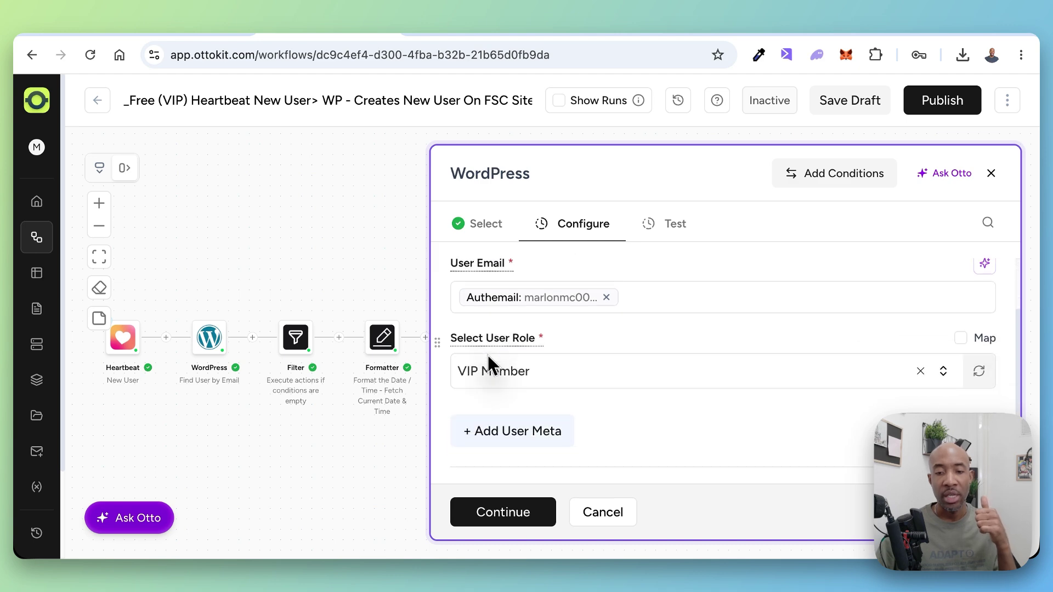
pyautogui.scroll(-2, 488, 354)
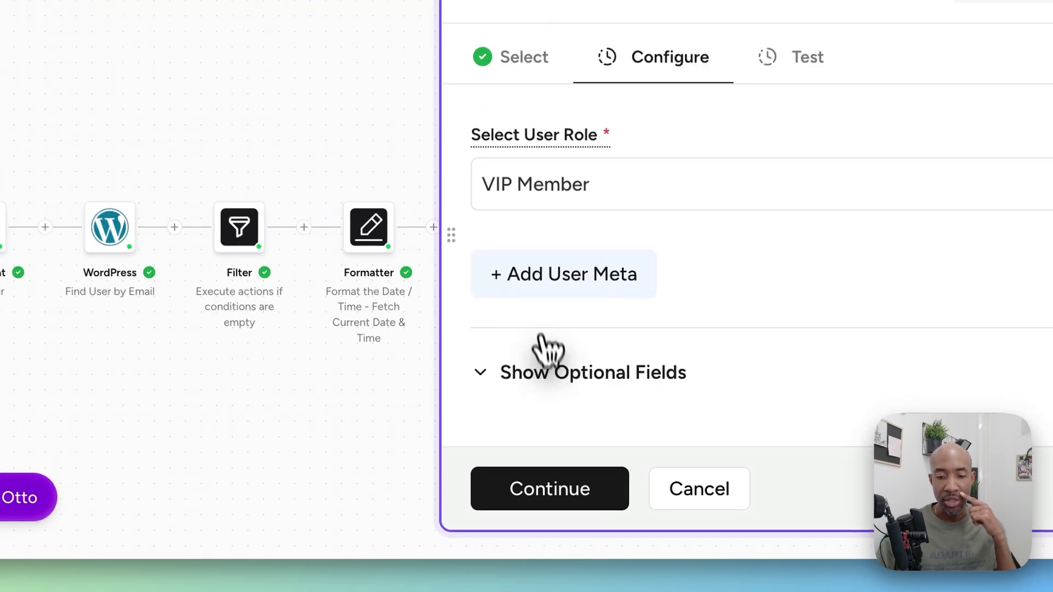
pyautogui.click(485, 435)
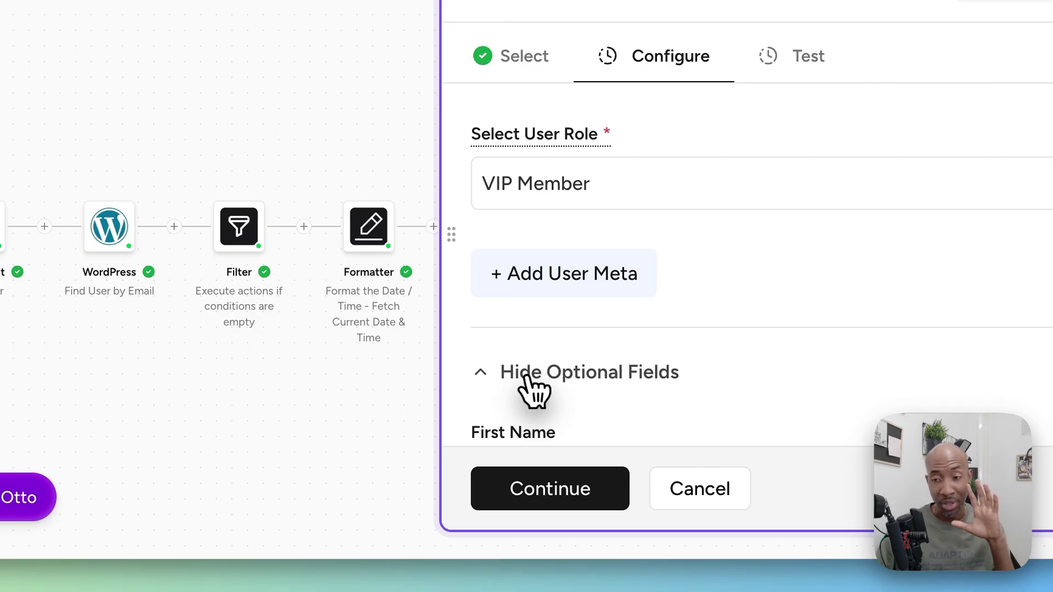
pyautogui.scroll(-5, 532, 391)
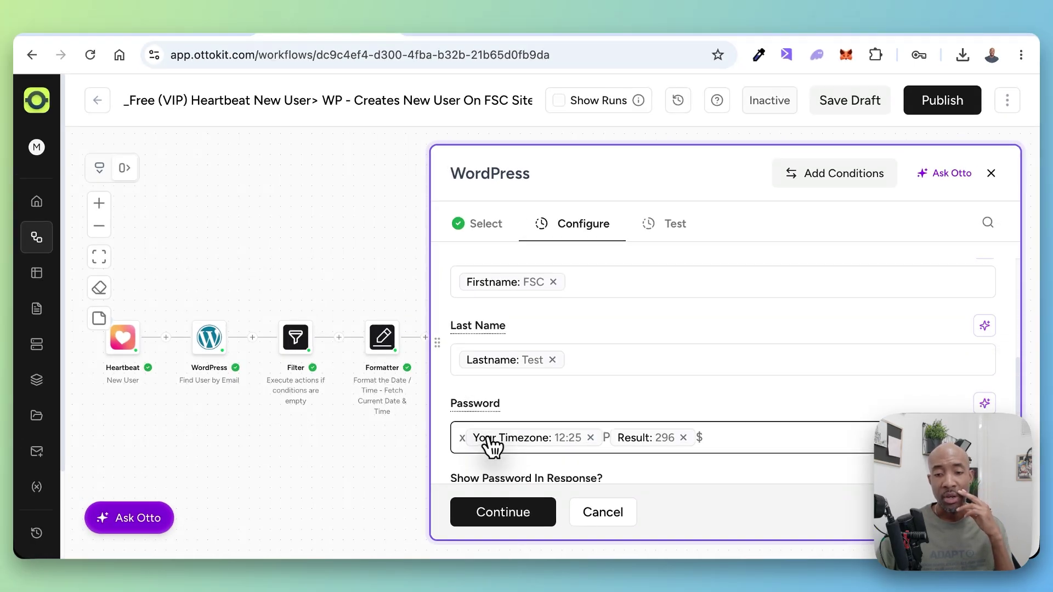
pyautogui.scroll(-5, 492, 447)
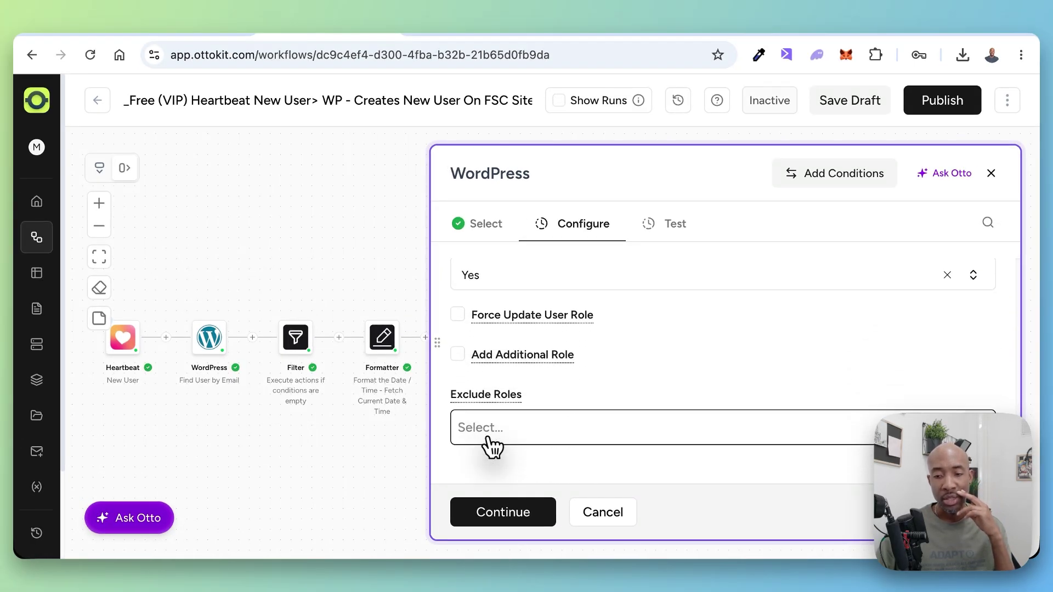
pyautogui.scroll(10, 492, 447)
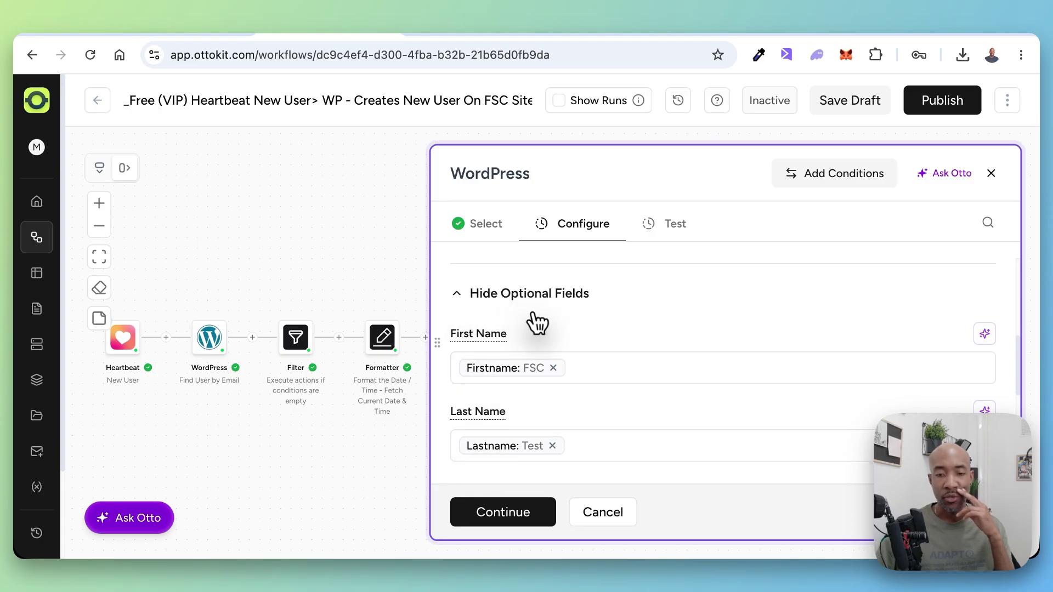
pyautogui.scroll(6, 538, 324)
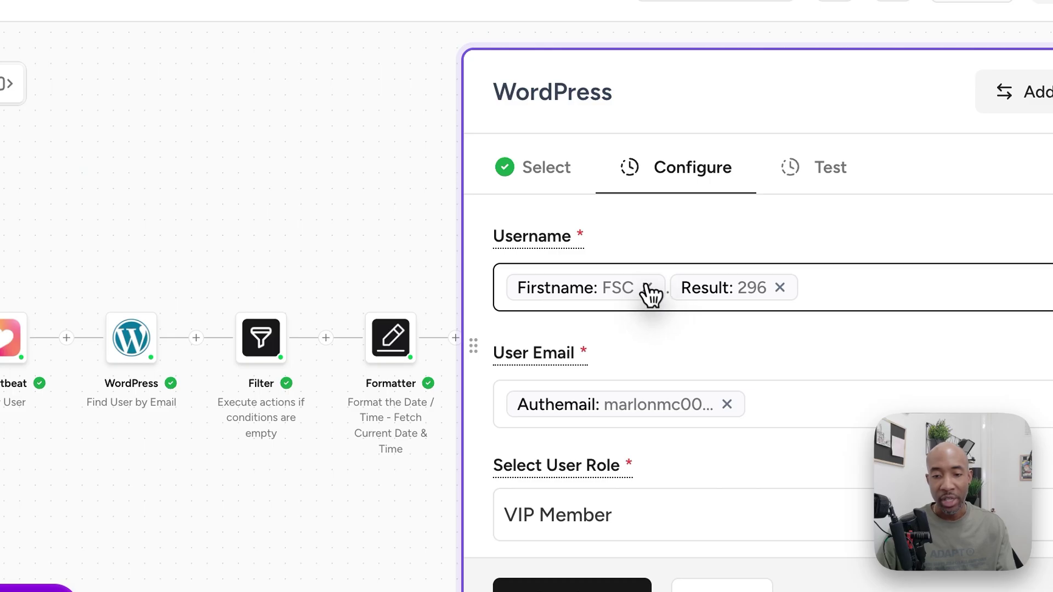
# - Rebuild the Username from Heartbeat's dynamic Firstname, a period and the Random Number Formatter's Result, searching for "first"
pyautogui.click(562, 303)
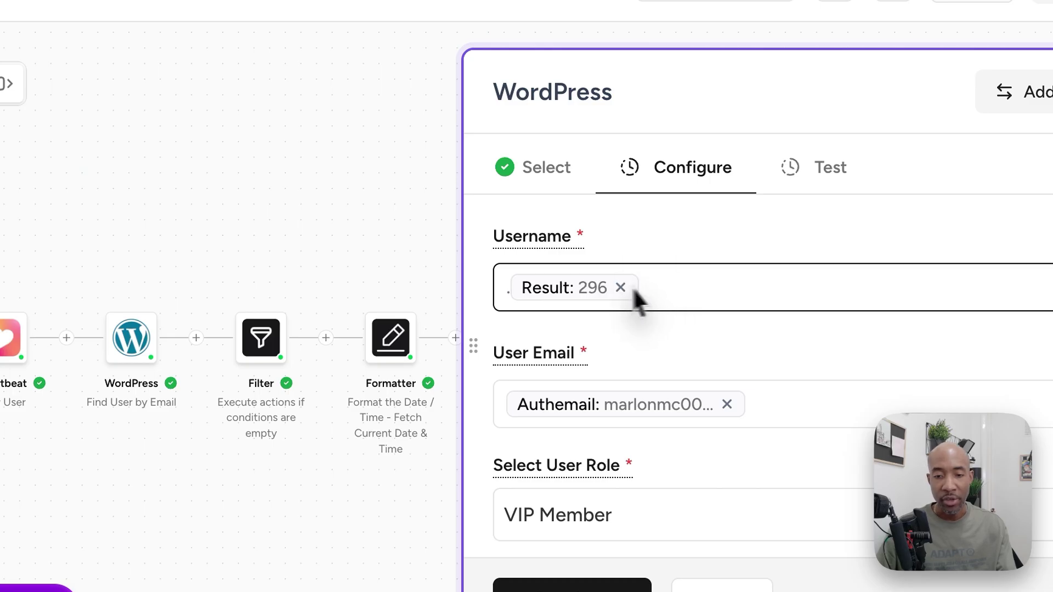
pyautogui.click(621, 288)
pyautogui.click(527, 290)
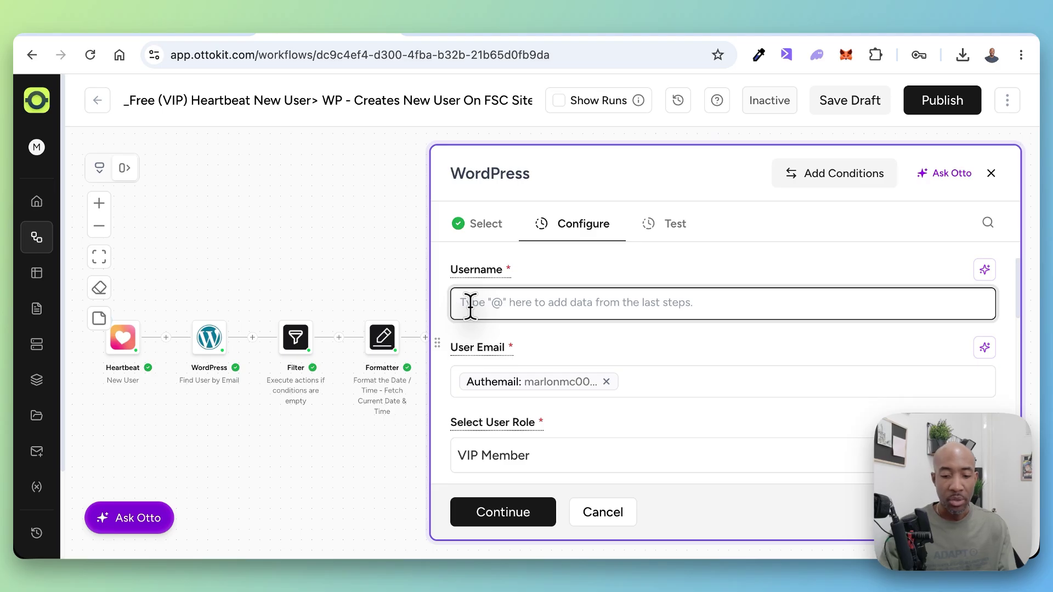
pyautogui.write('@')
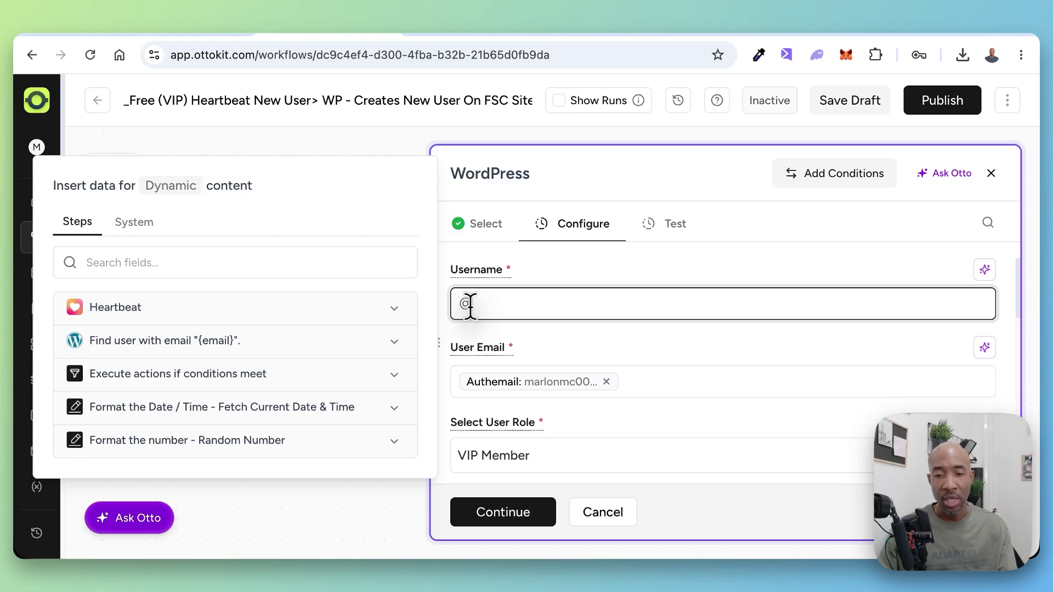
pyautogui.write('first')
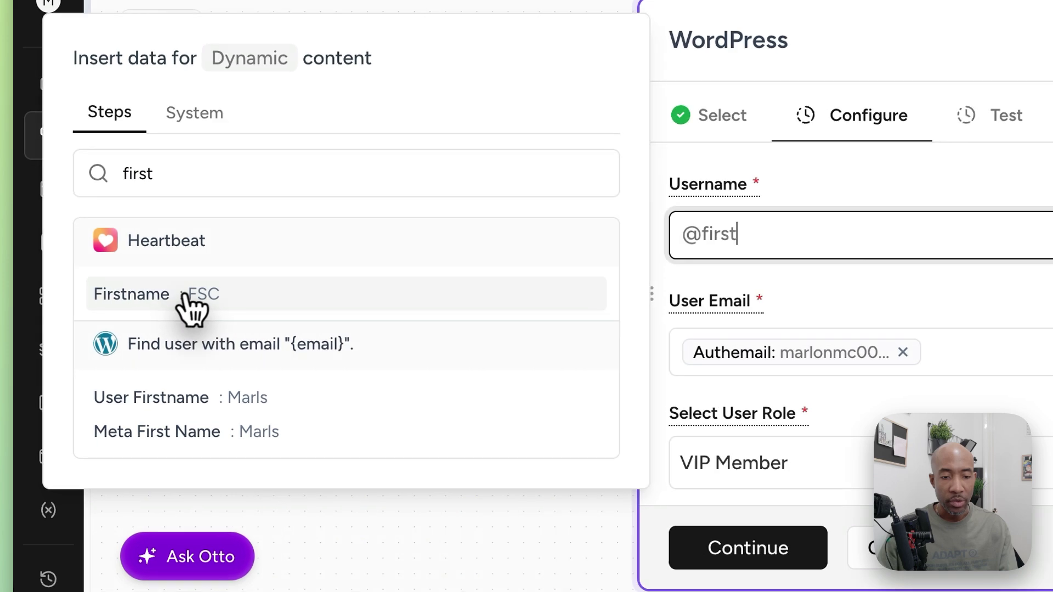
pyautogui.click(185, 296)
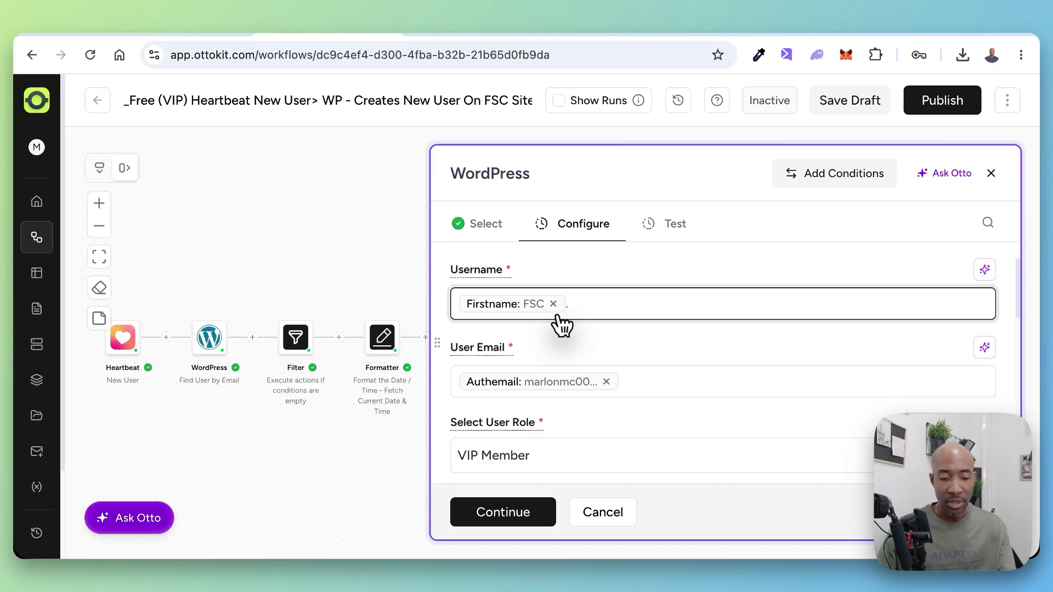
pyautogui.write('@')
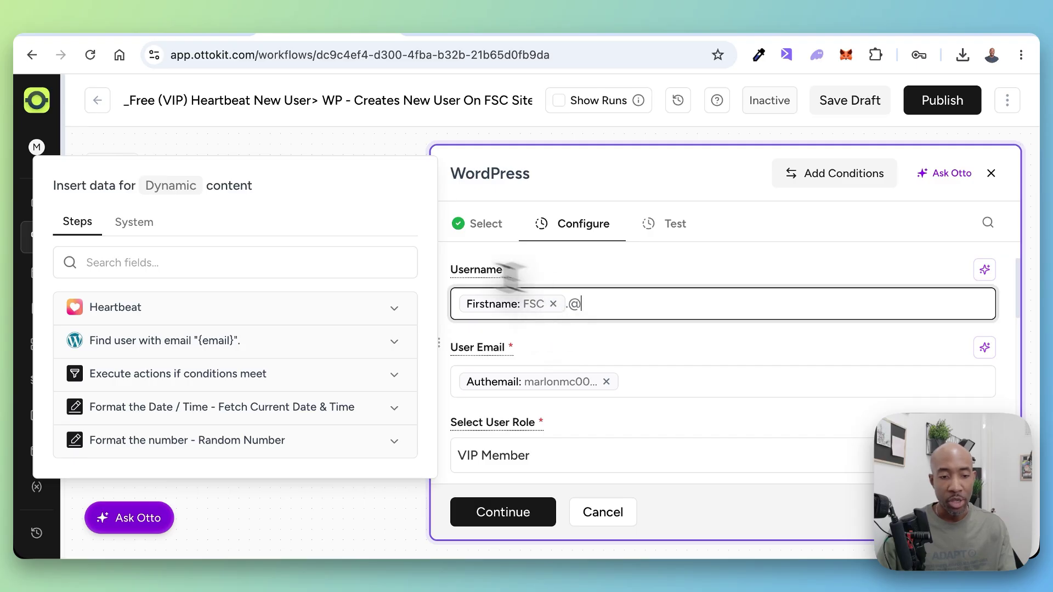
pyautogui.click(212, 447)
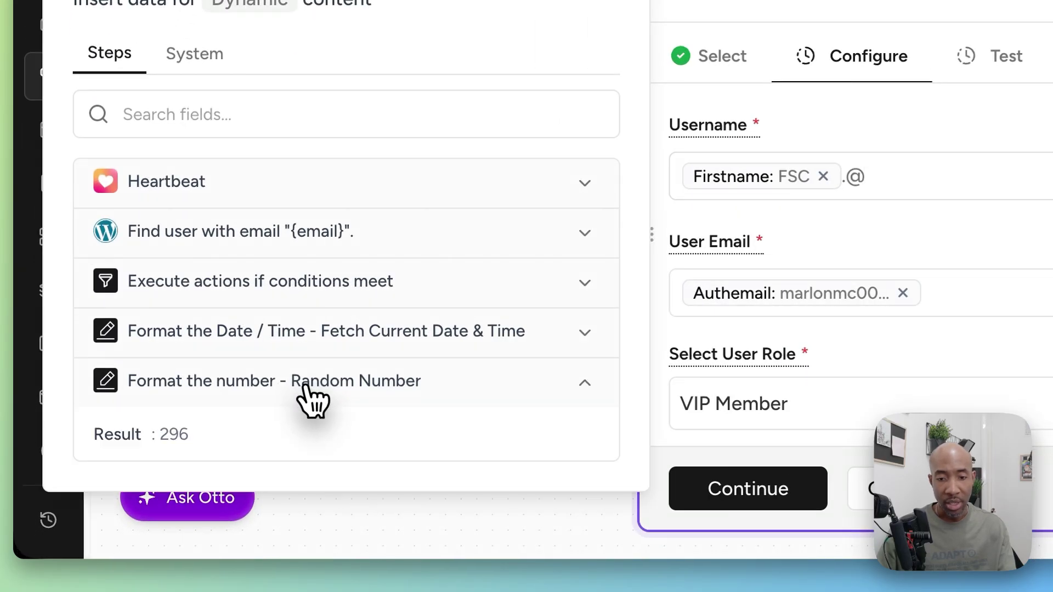
pyautogui.click(174, 437)
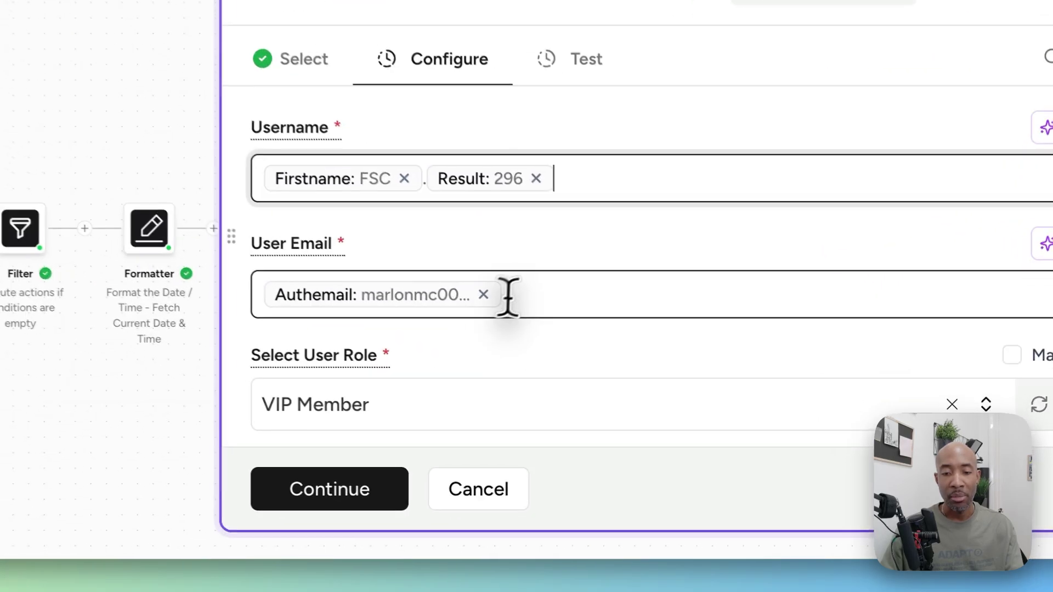
pyautogui.click(523, 295)
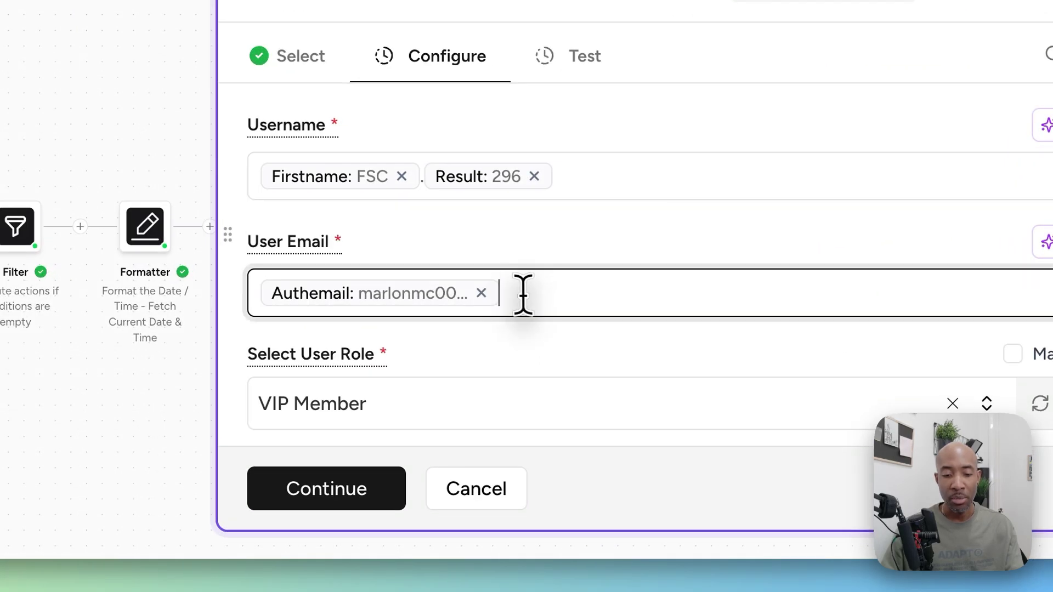
pyautogui.write('@emai')
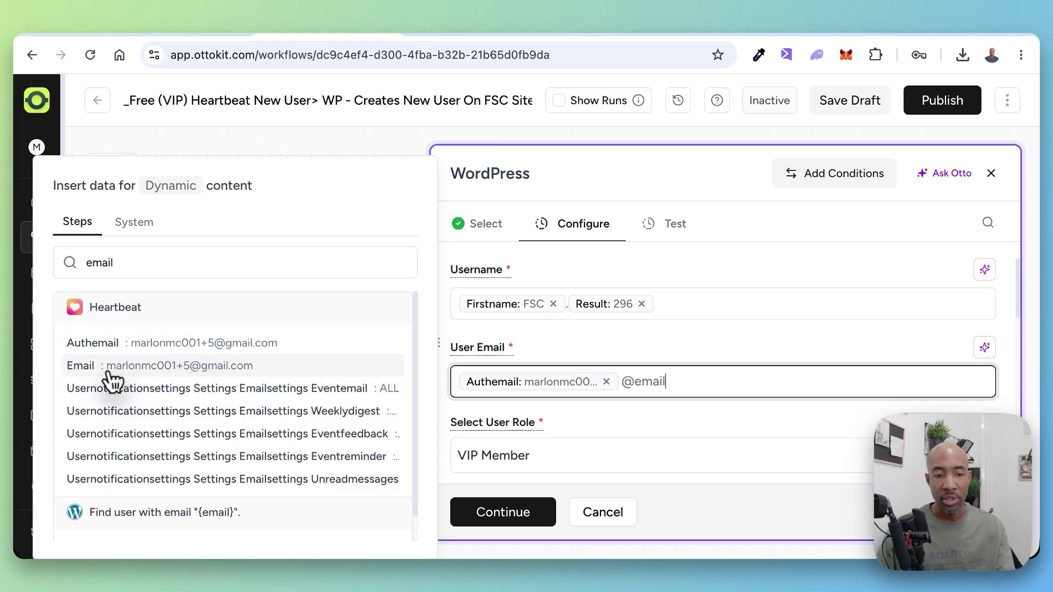
pyautogui.write('l')
pyautogui.press('BackSpace')
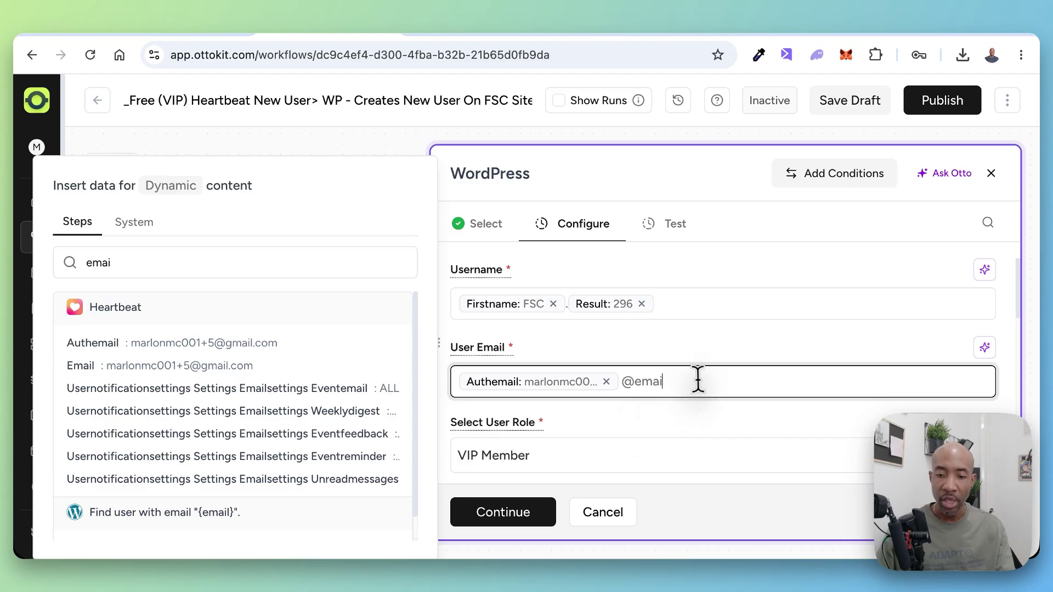
pyautogui.press('BackSpace')
pyautogui.press('BackSpace')
pyautogui.press('BackSpace')
pyautogui.press('BackSpace')
pyautogui.press('BackSpace')
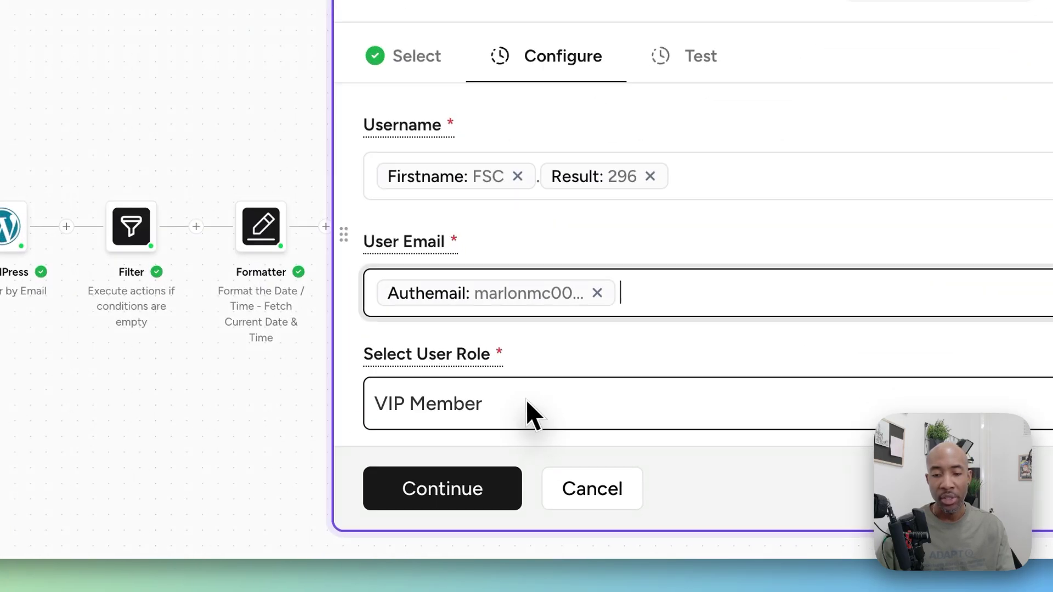
# - Examine the Create/Update User action's email, role, first name and last name settings, checking the role choices without changing them
pyautogui.click(527, 406)
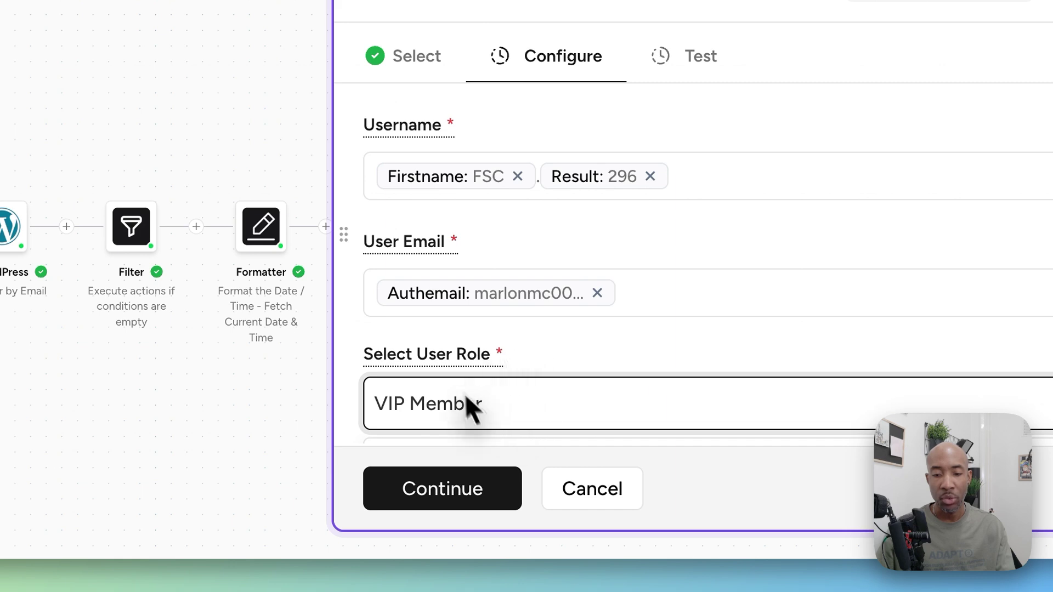
pyautogui.click(549, 356)
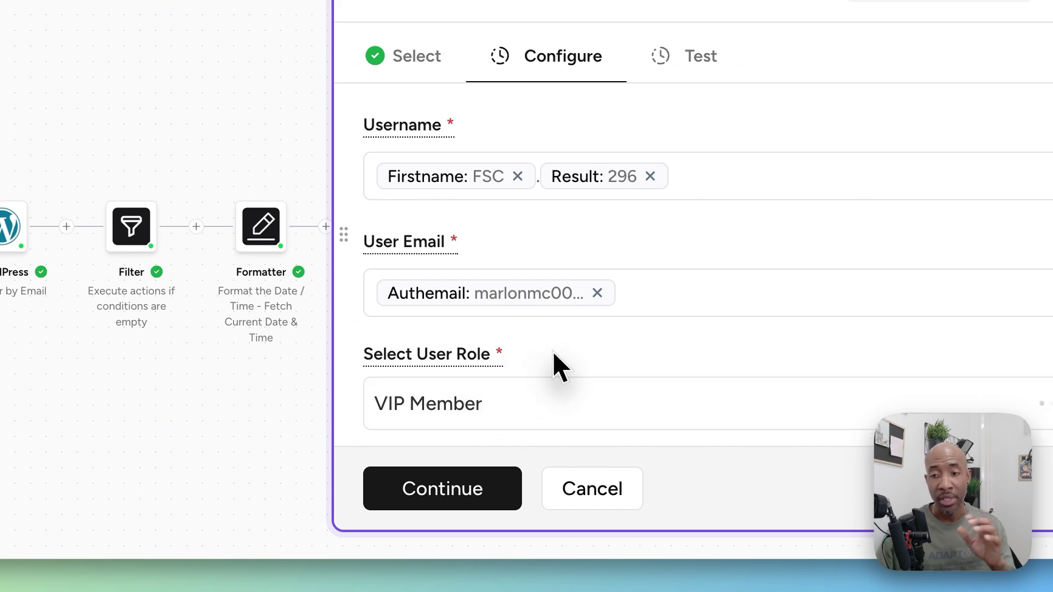
pyautogui.scroll(-1, 558, 395)
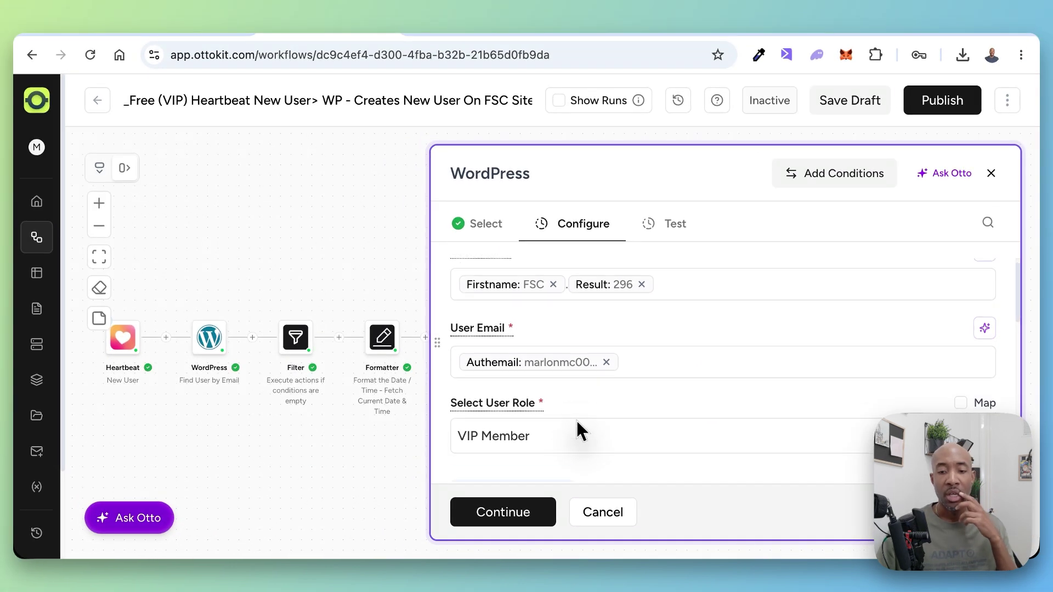
pyautogui.scroll(-2, 578, 424)
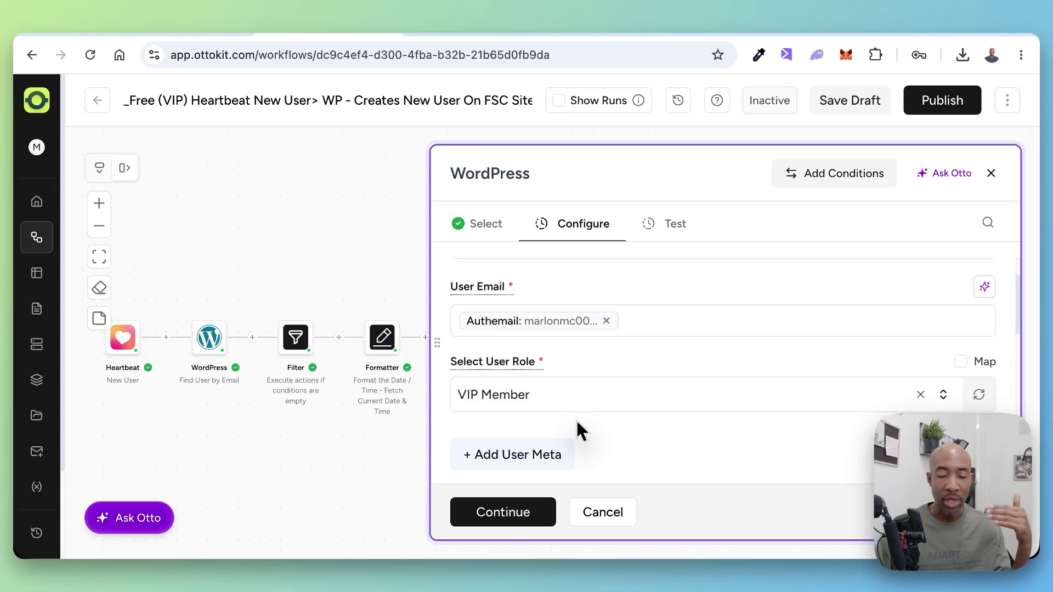
pyautogui.scroll(-5, 576, 422)
pyautogui.scroll(-6, 482, 442)
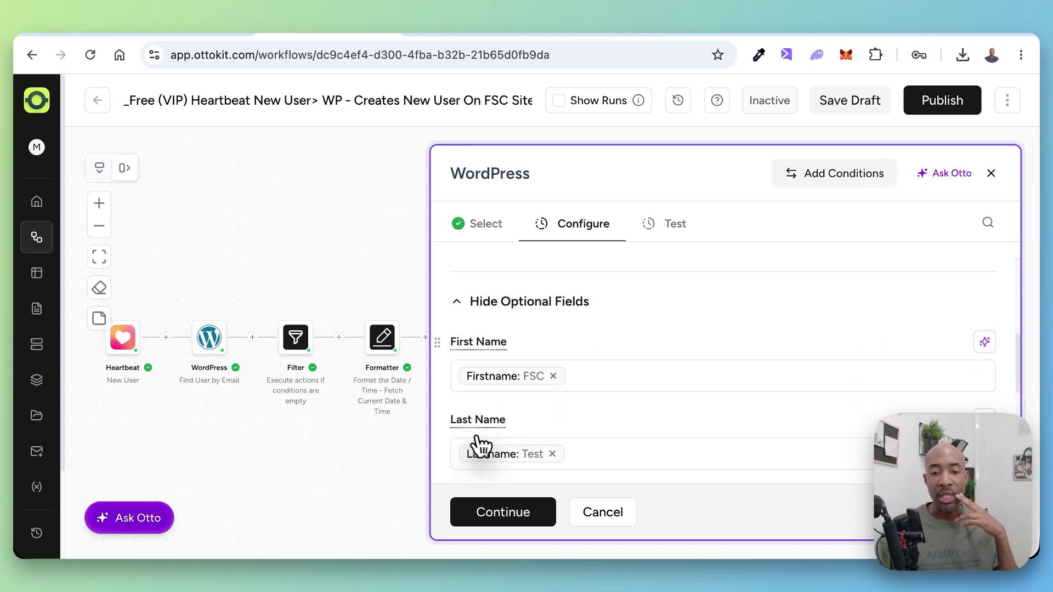
pyautogui.scroll(-3, 493, 460)
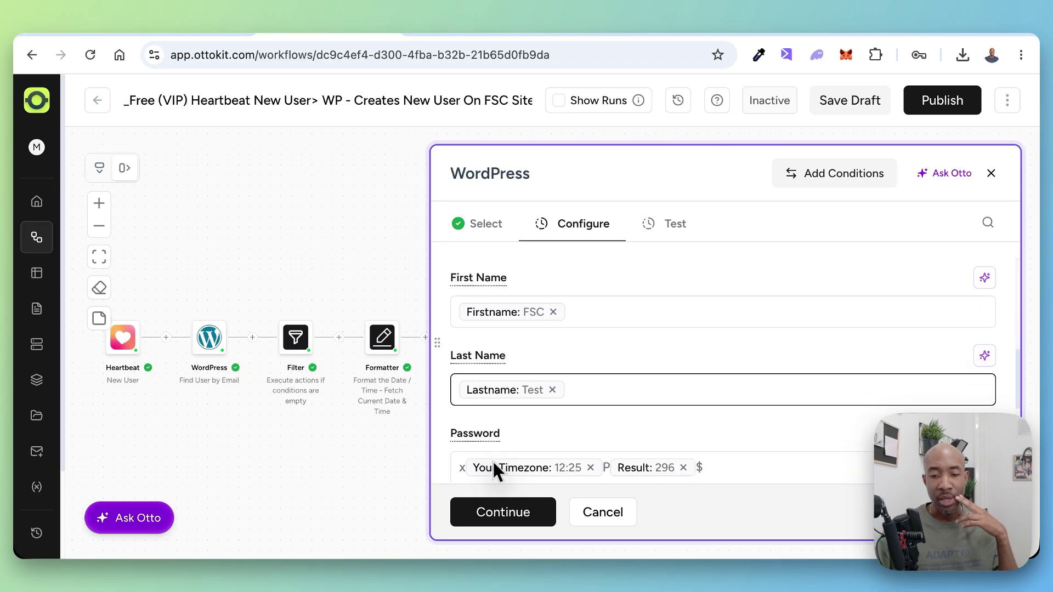
pyautogui.scroll(-3, 492, 460)
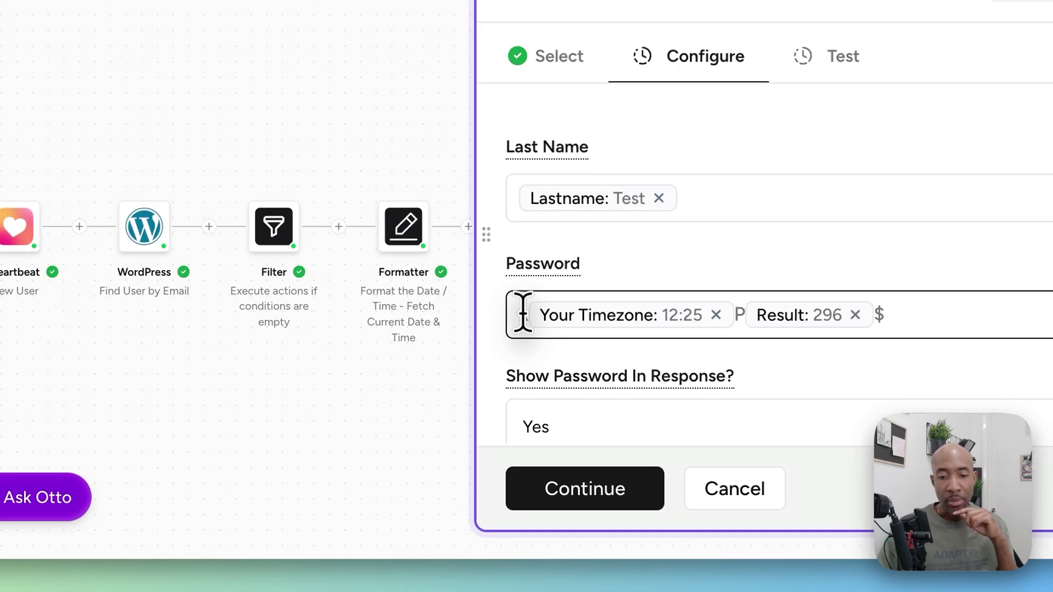
# - Inspect the Password field's fixed characters and dynamic values, check the remaining password and role options, and continue to the test stage
pyautogui.moveTo(527, 314); pyautogui.dragTo(509, 314)
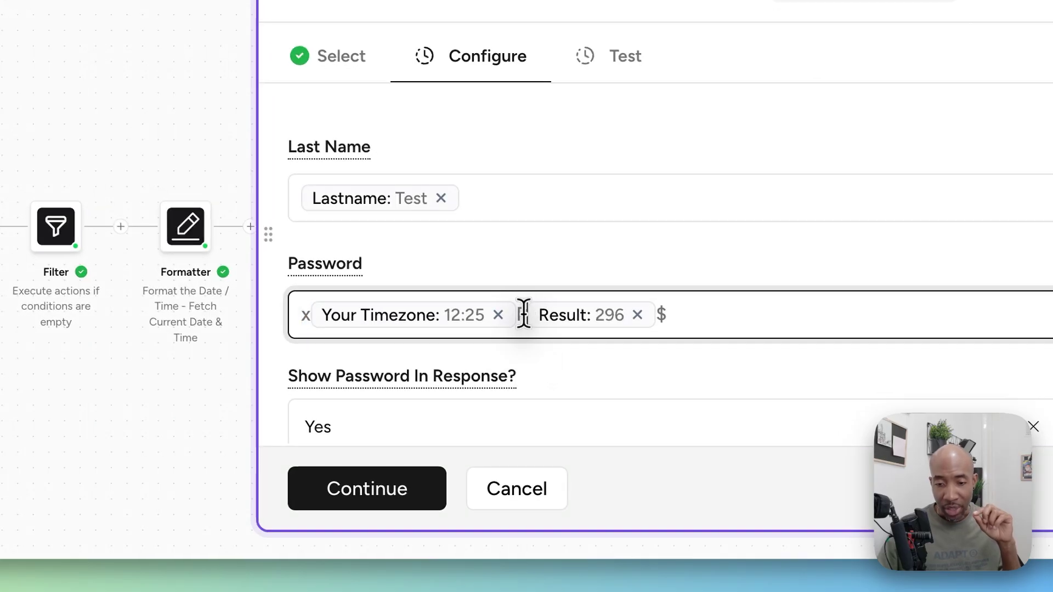
pyautogui.doubleClick(517, 314)
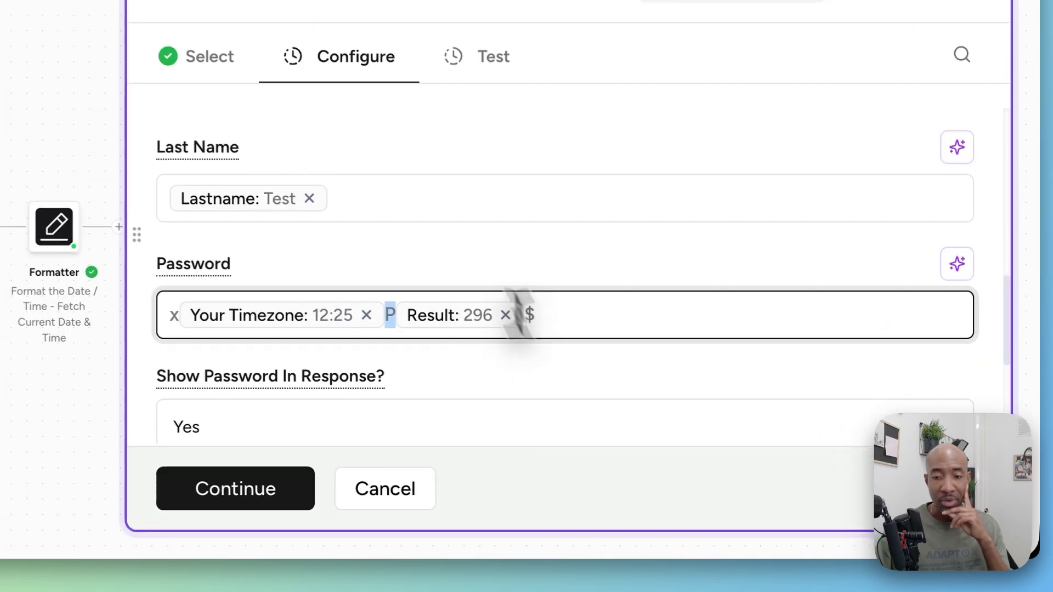
pyautogui.click(705, 391)
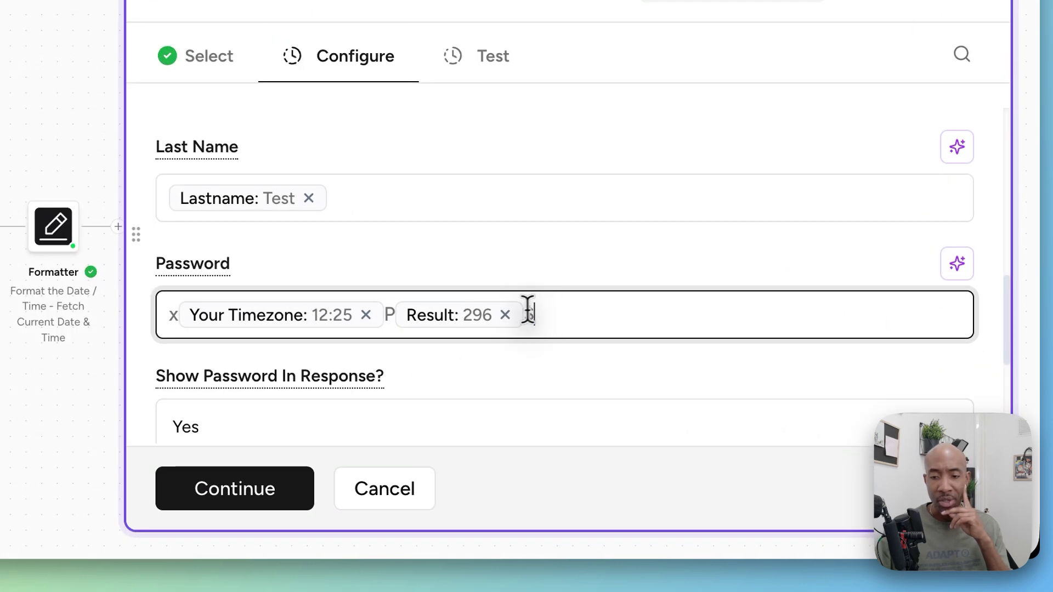
pyautogui.moveTo(528, 310); pyautogui.dragTo(523, 310)
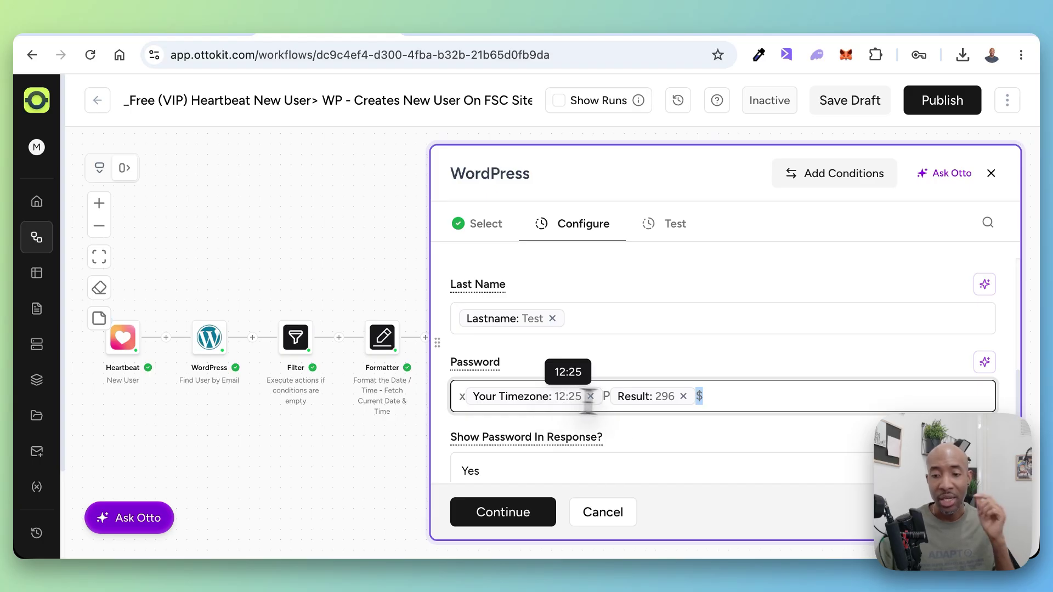
pyautogui.scroll(-2, 641, 406)
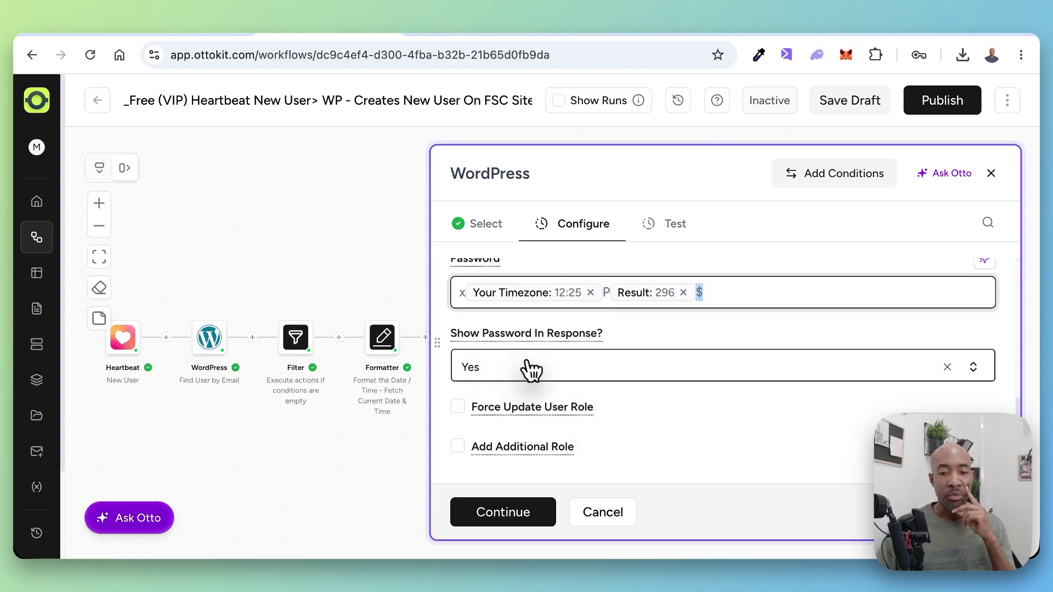
pyautogui.scroll(-2, 610, 372)
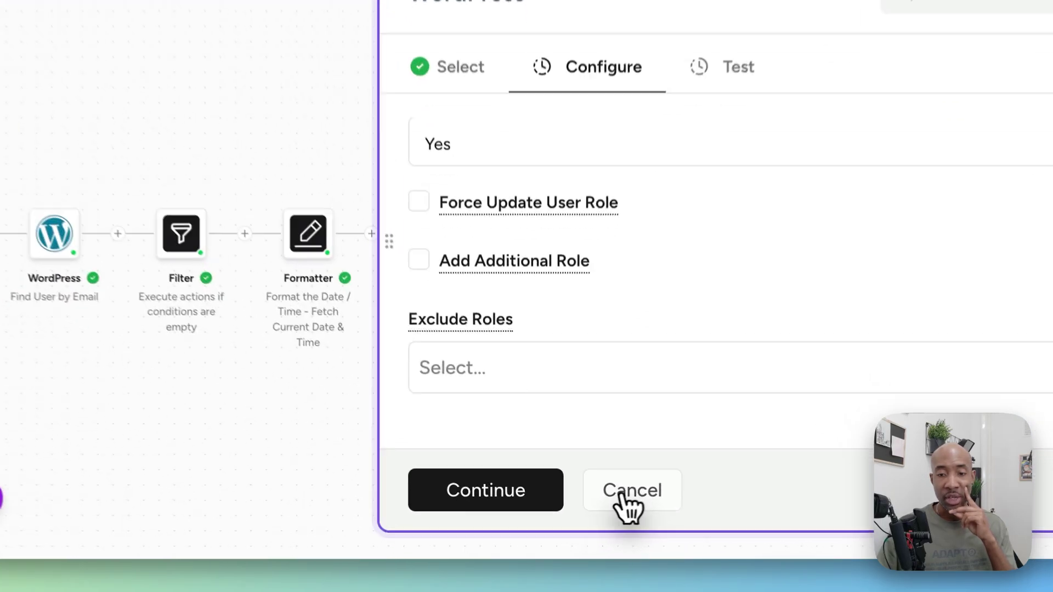
pyautogui.click(540, 491)
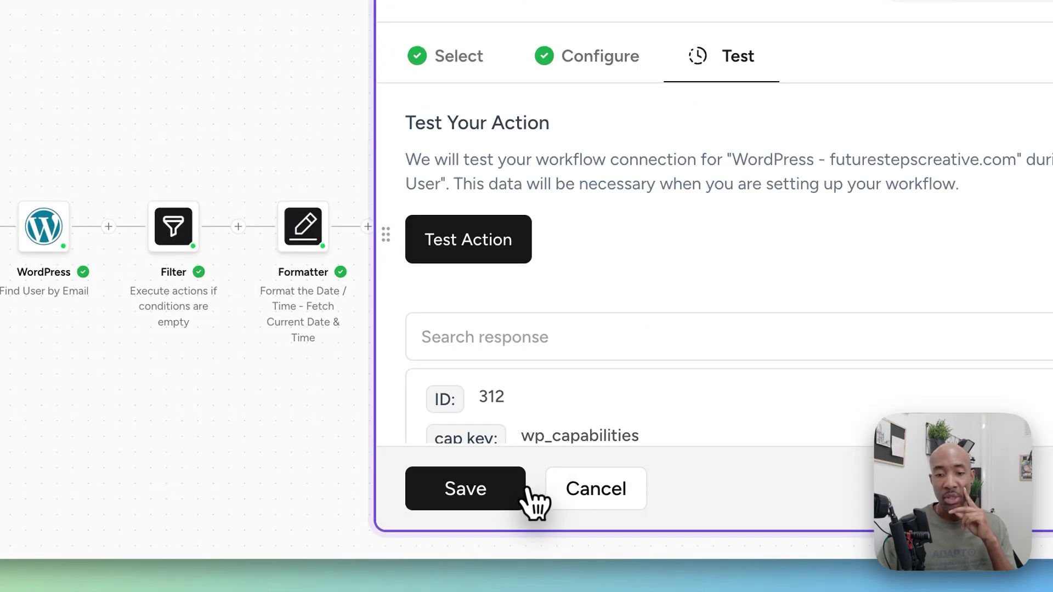
# - Review the user login, password, email and role data in the Create/Update User test response, and close the action
pyautogui.scroll(-4, 518, 398)
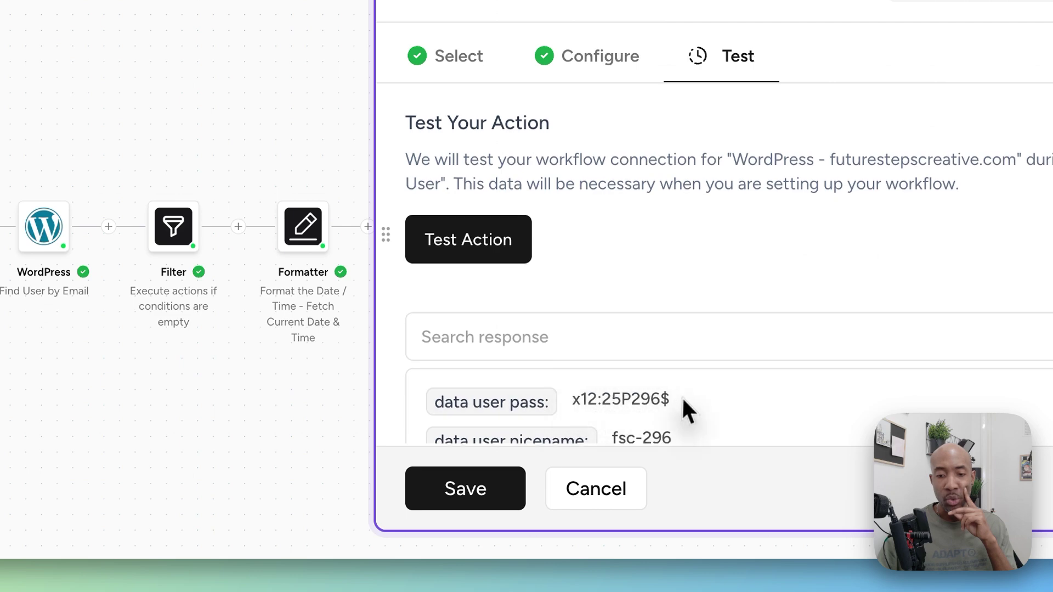
pyautogui.moveTo(687, 408); pyautogui.dragTo(579, 399)
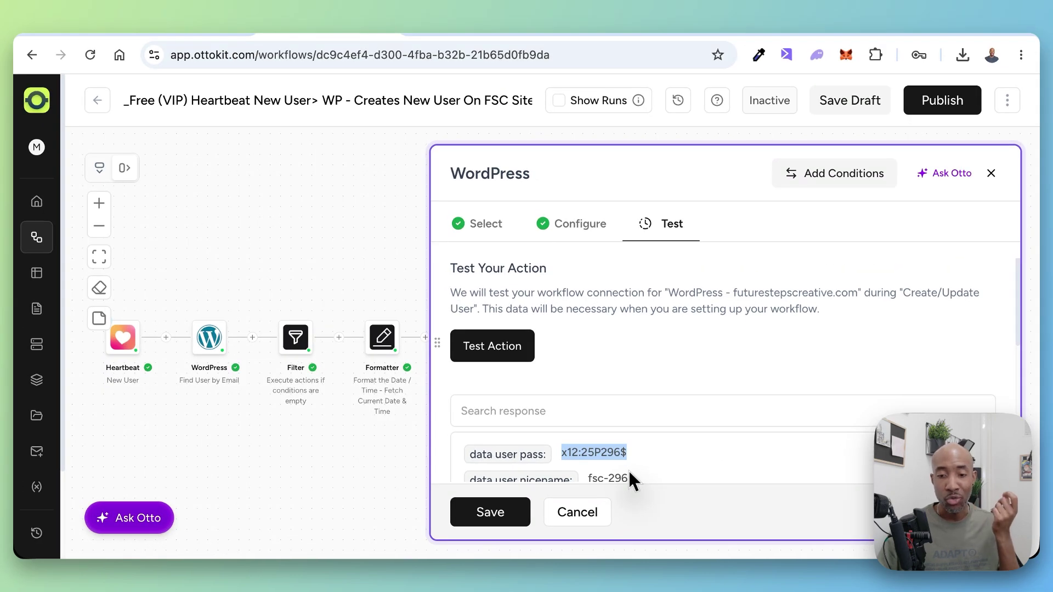
pyautogui.scroll(-2, 628, 470)
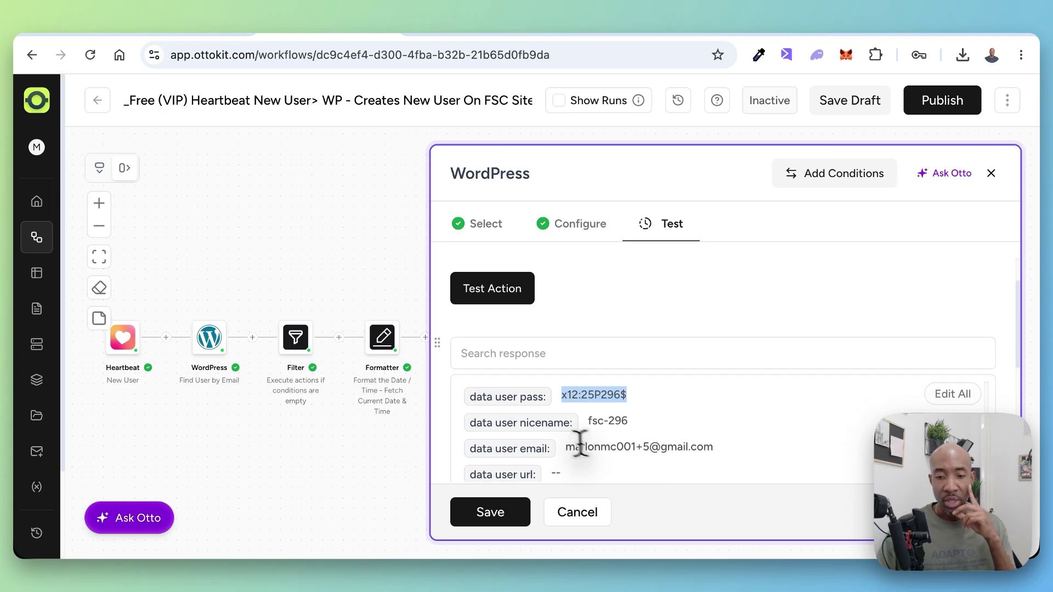
pyautogui.scroll(5, 587, 433)
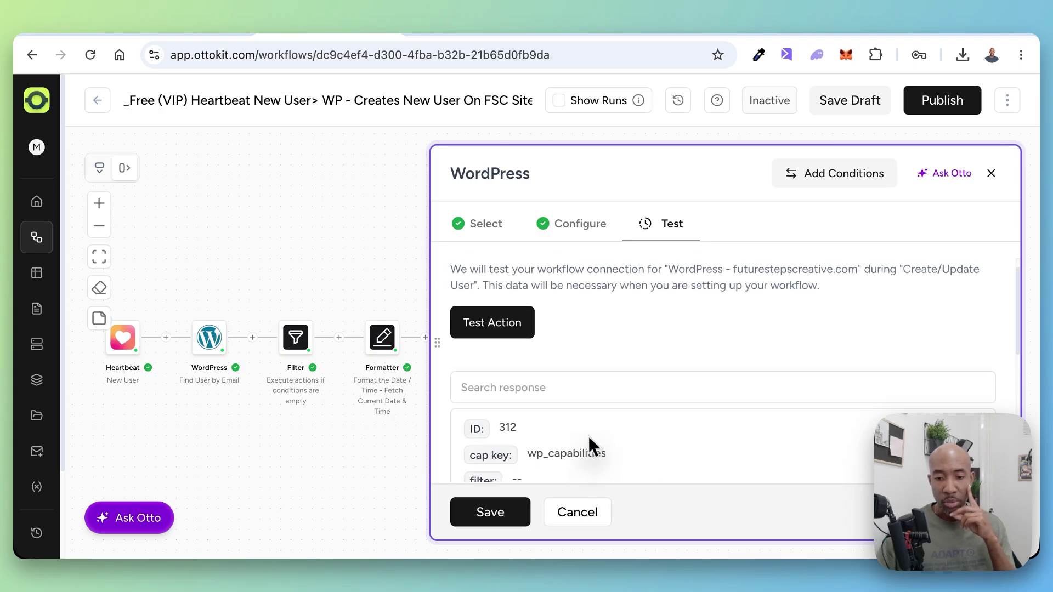
pyautogui.scroll(-1, 587, 433)
pyautogui.scroll(-2, 587, 434)
pyautogui.tripleClick(588, 436)
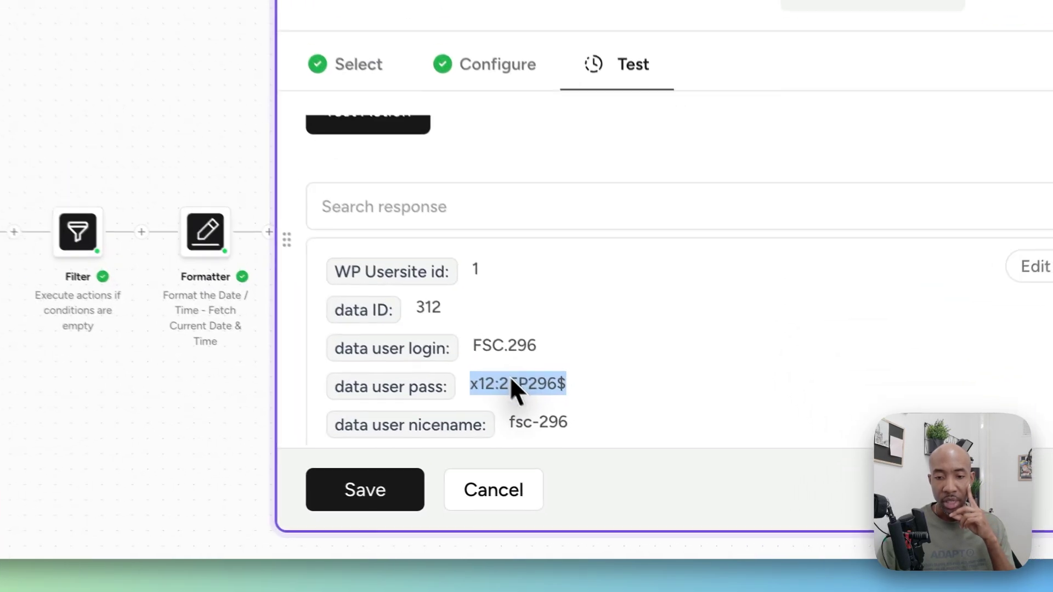
pyautogui.tripleClick(471, 342)
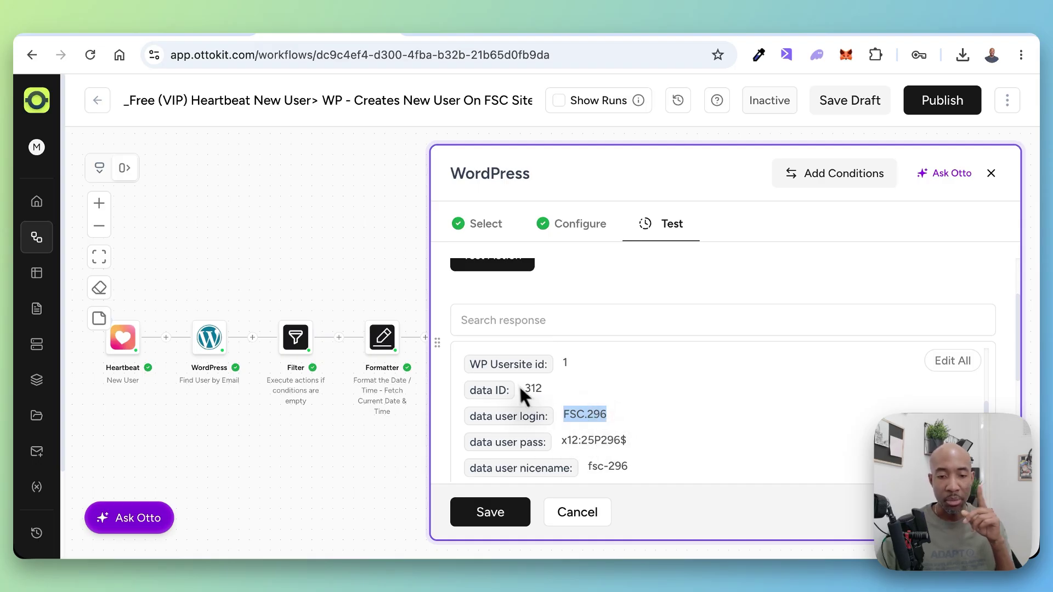
pyautogui.scroll(-1, 559, 420)
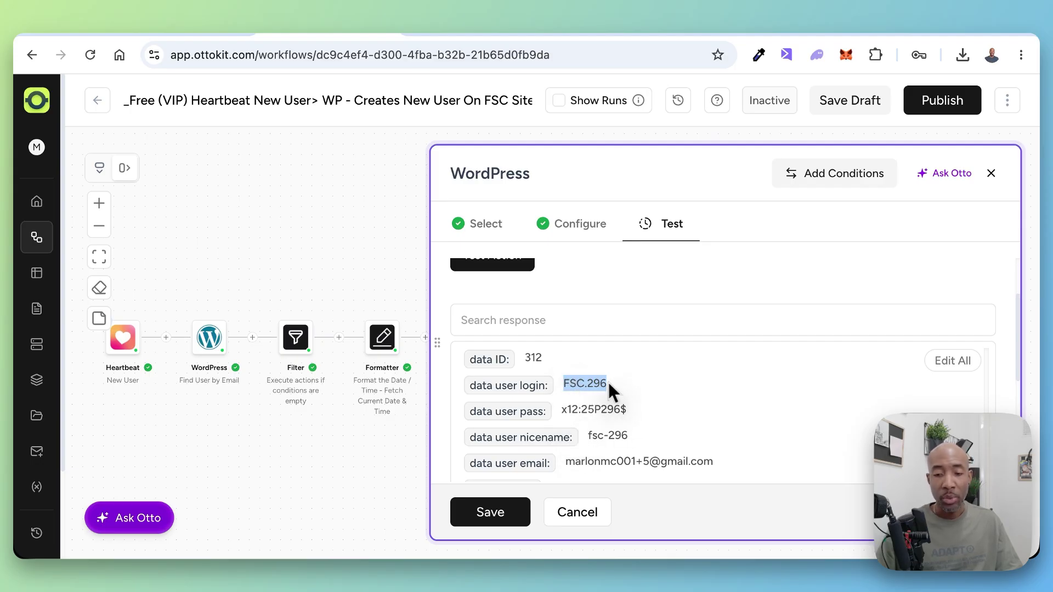
pyautogui.scroll(-8, 571, 405)
pyautogui.scroll(2, 587, 405)
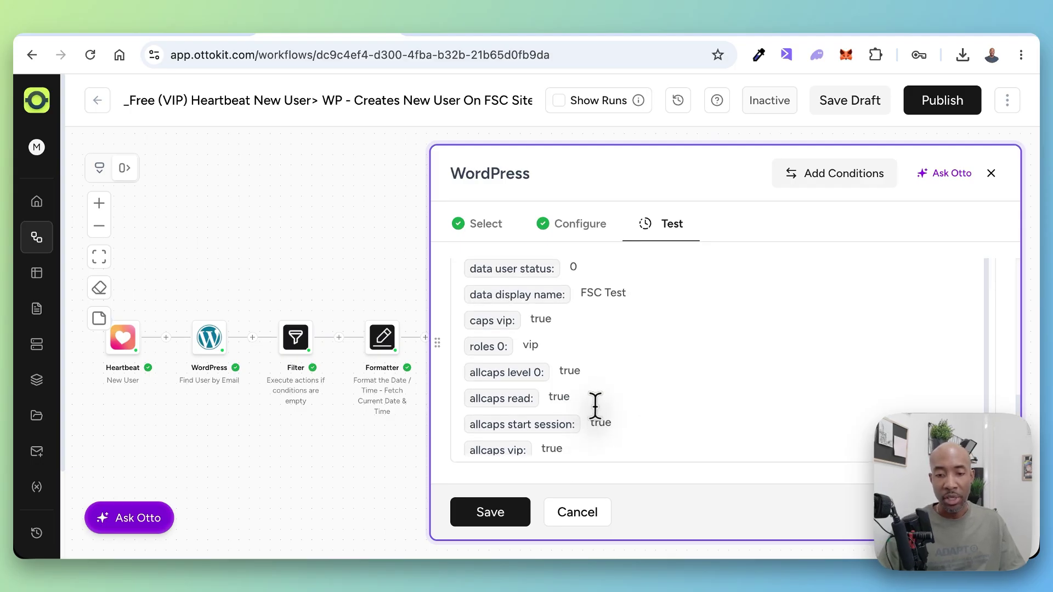
pyautogui.click(535, 496)
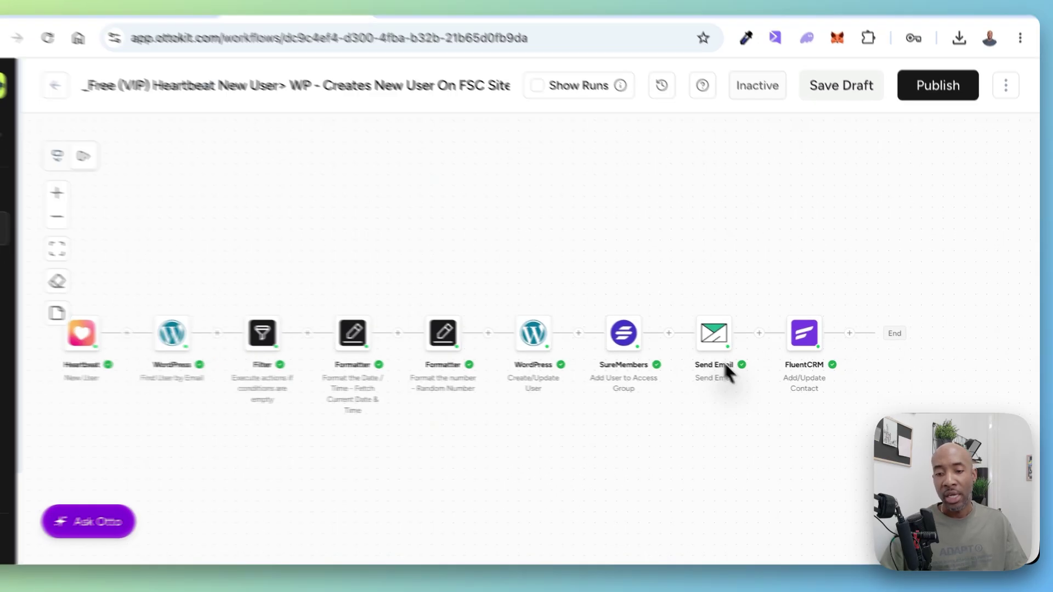
# - Set the Send Email action's connection to FSC MX Route Email and continue to its configuration
pyautogui.click(583, 300)
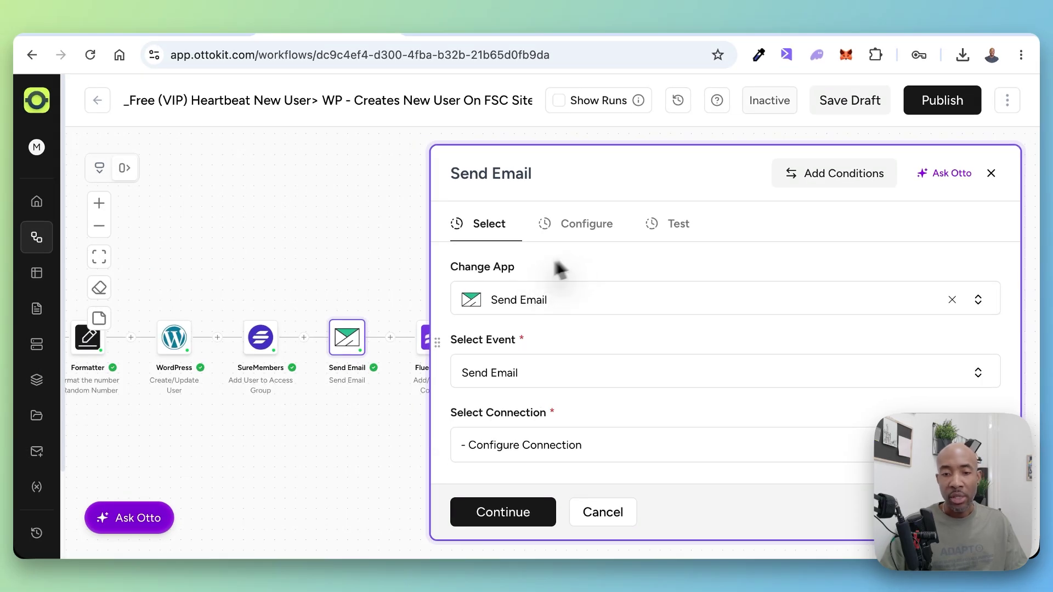
pyautogui.click(589, 444)
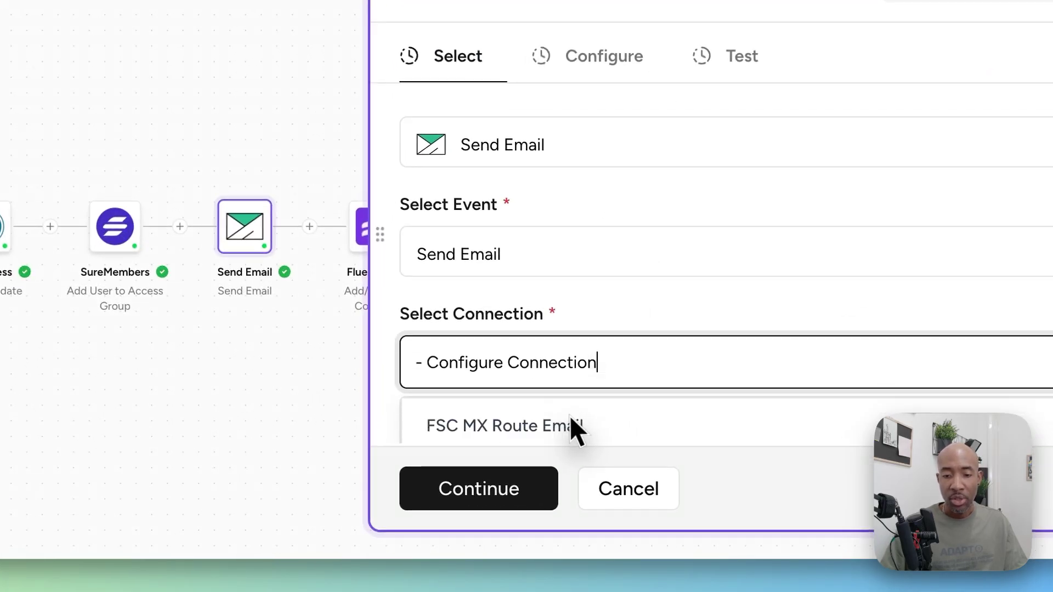
pyautogui.click(529, 348)
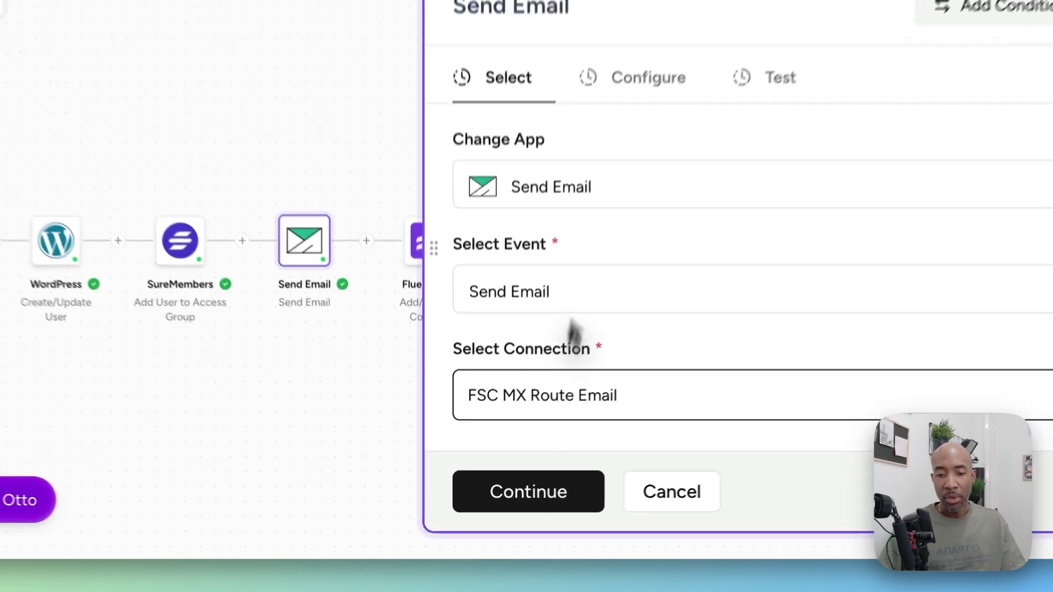
pyautogui.click(529, 490)
# - Examine the Send Email action's sender, recipient and subject fields and the greeting in its body
pyautogui.scroll(-2, 598, 296)
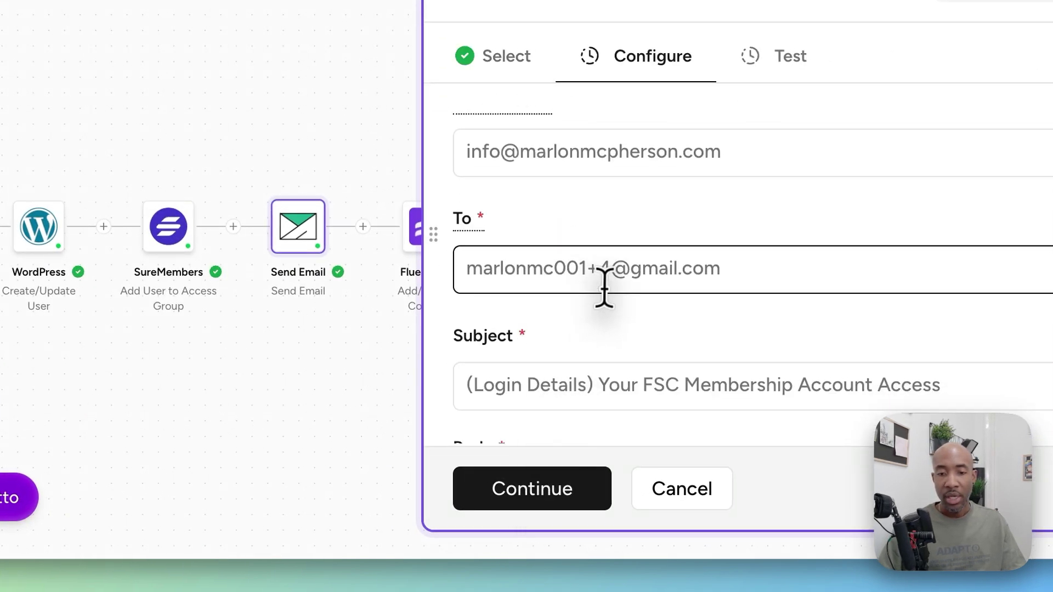
pyautogui.scroll(1, 604, 285)
pyautogui.moveTo(710, 171); pyautogui.dragTo(426, 181)
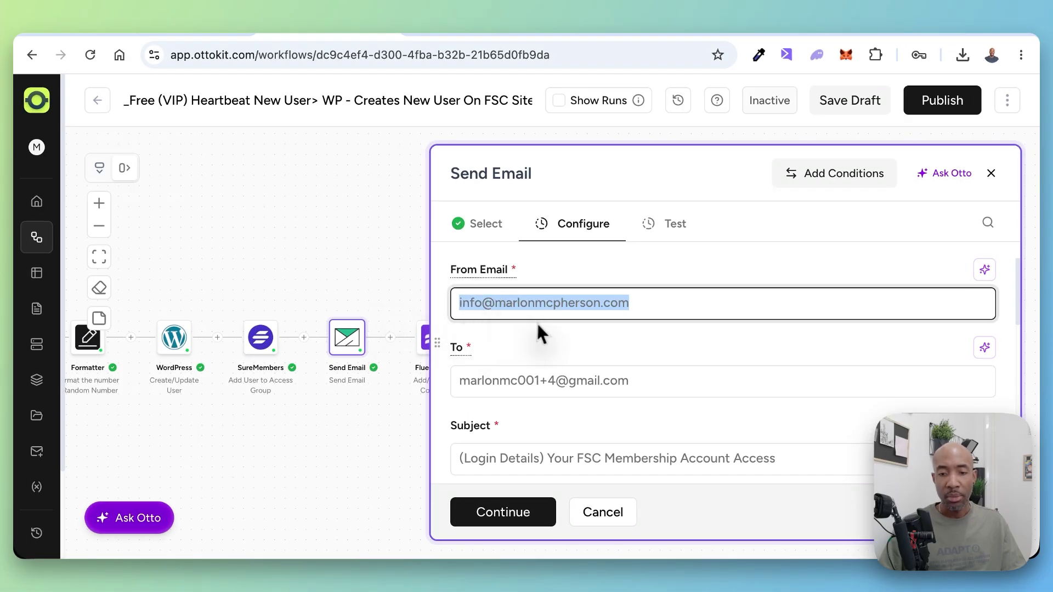
pyautogui.click(462, 378)
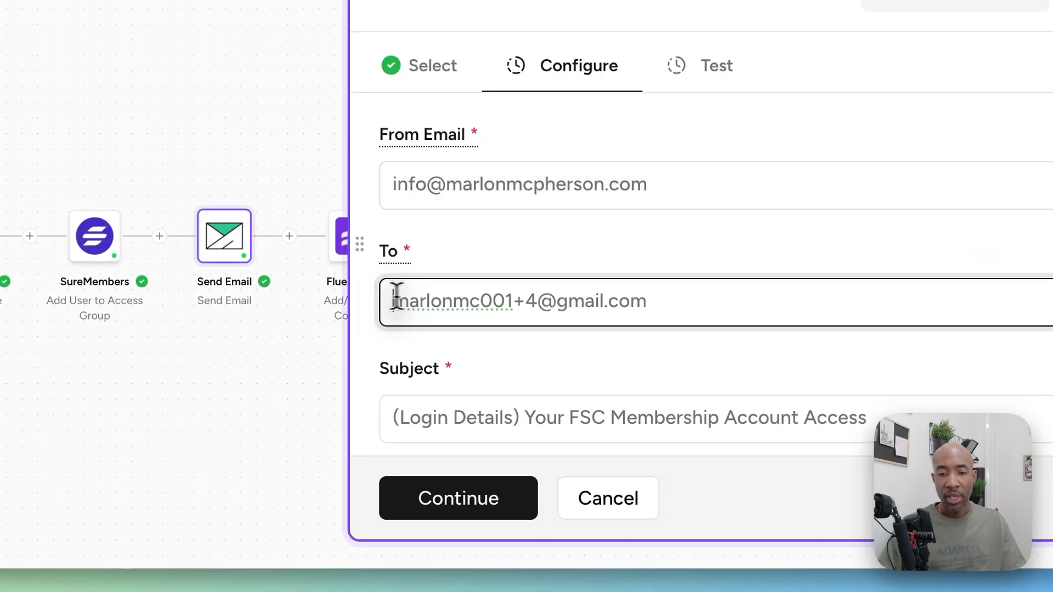
pyautogui.moveTo(396, 301); pyautogui.dragTo(656, 291)
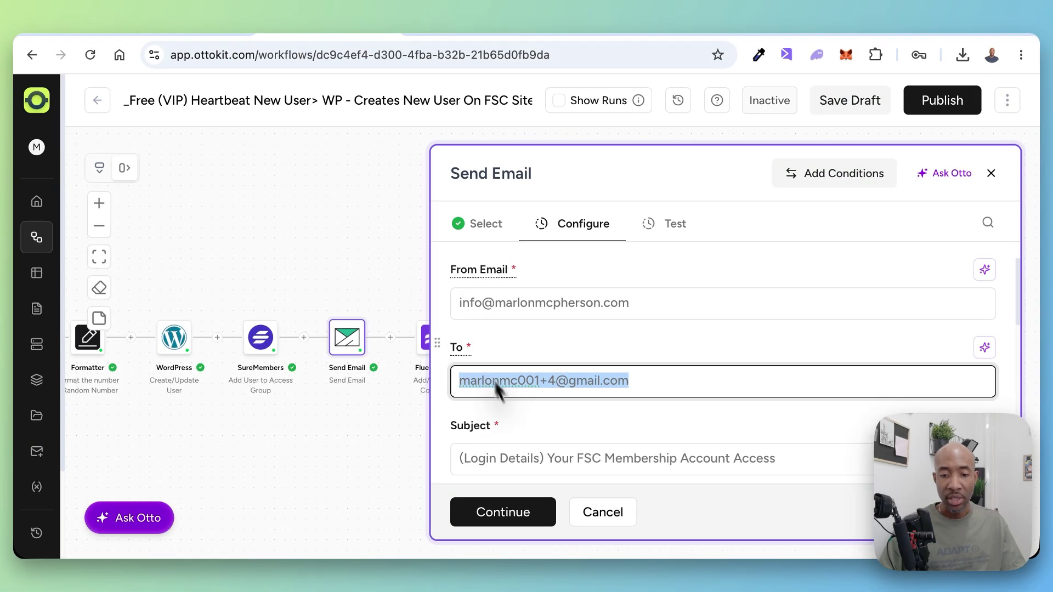
pyautogui.scroll(-1, 490, 378)
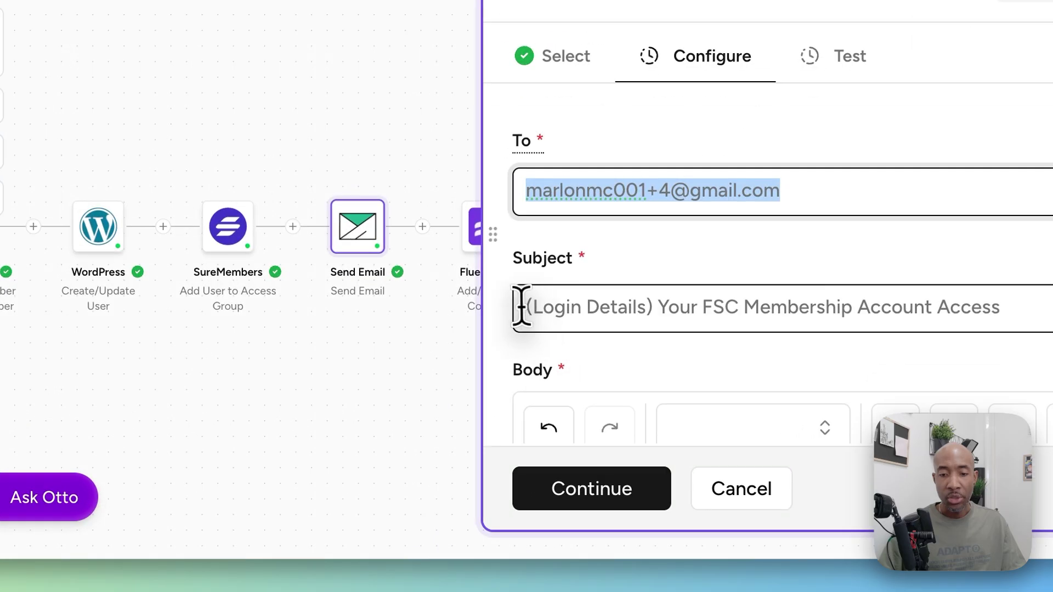
pyautogui.moveTo(518, 318); pyautogui.dragTo(777, 370)
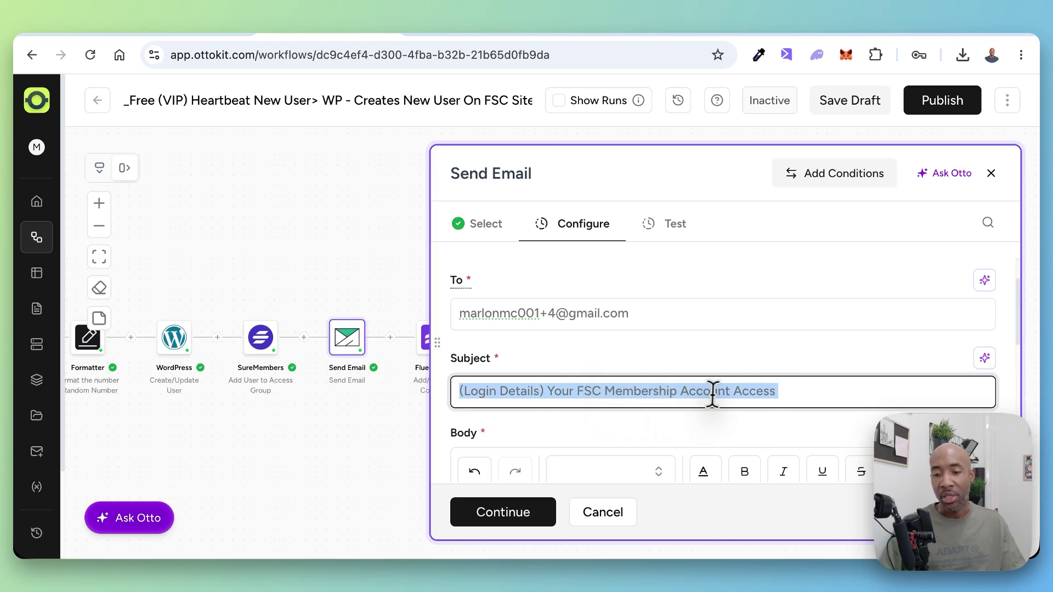
pyautogui.scroll(-2, 698, 394)
pyautogui.scroll(-2, 697, 396)
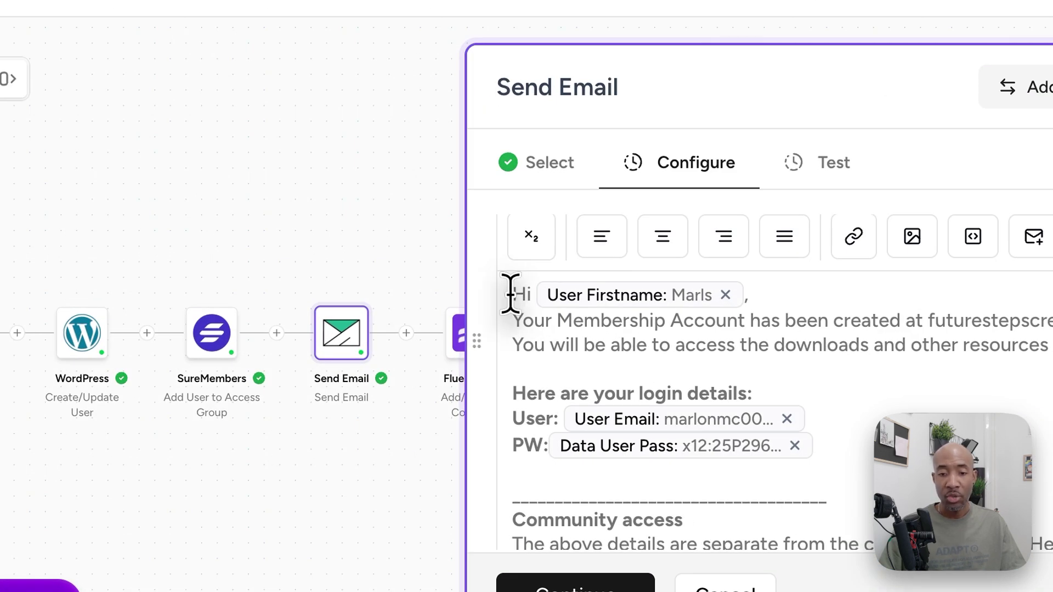
pyautogui.moveTo(512, 294); pyautogui.dragTo(531, 294)
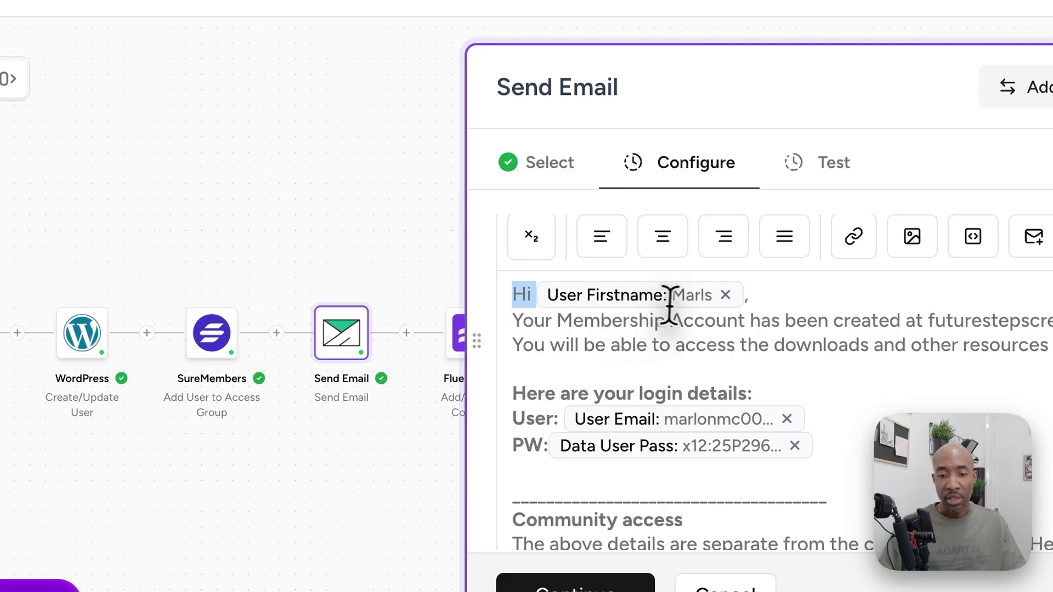